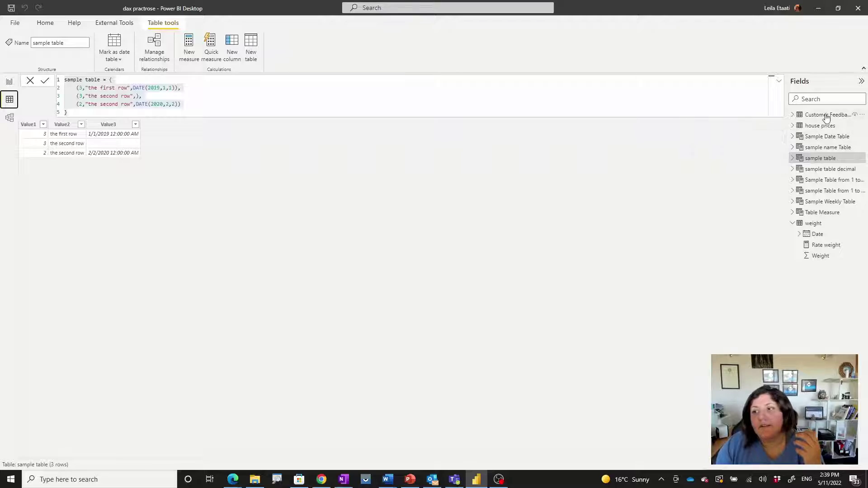
- Inspect the Customer Feedback table's Rating column and its list of distinct filter values without applying a filter
click(825, 116)
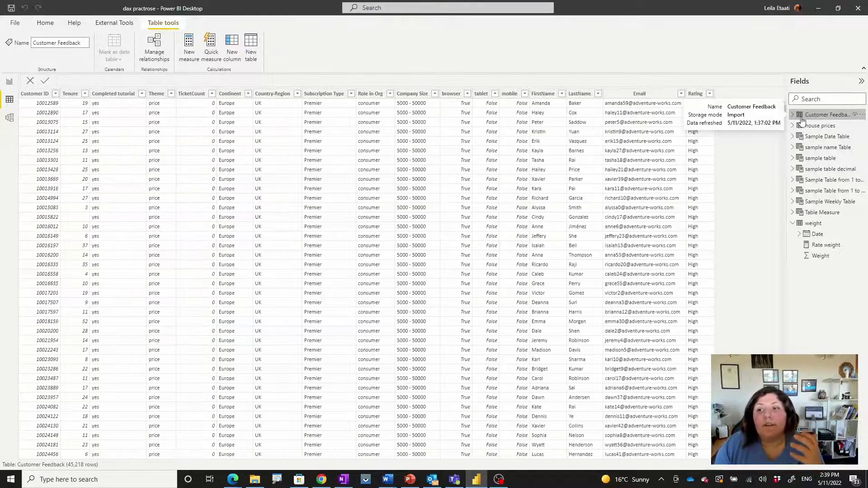
click(696, 94)
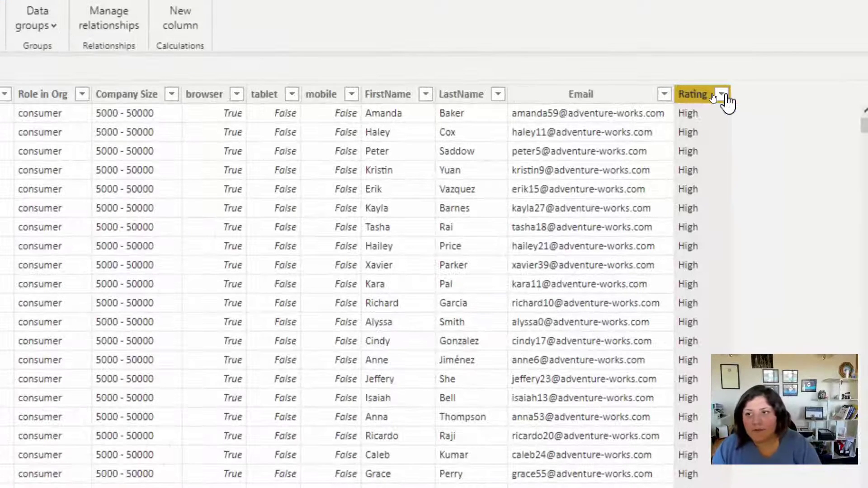
click(722, 95)
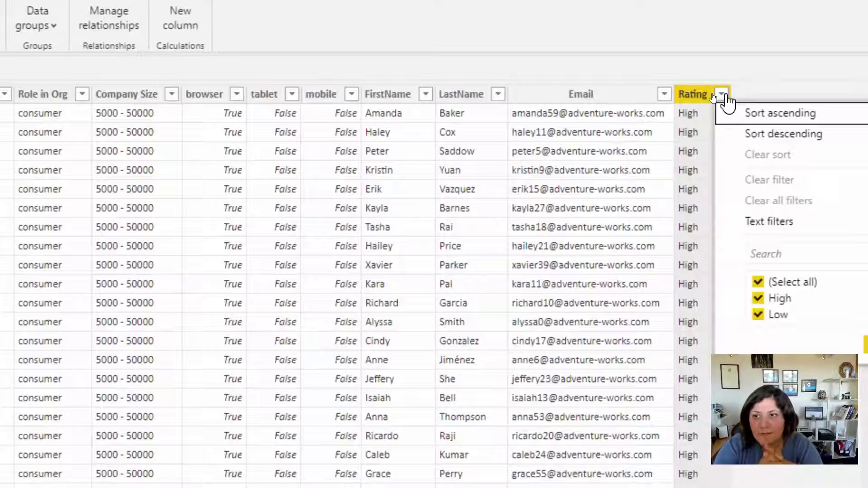
click(723, 96)
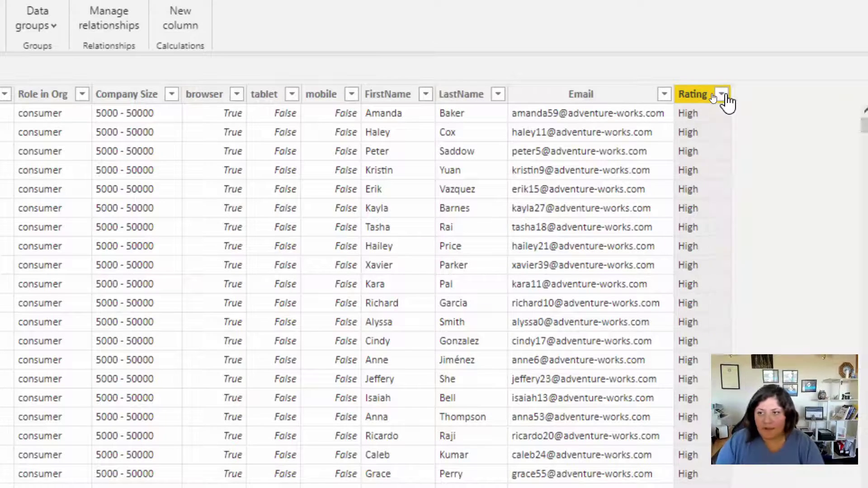
click(724, 95)
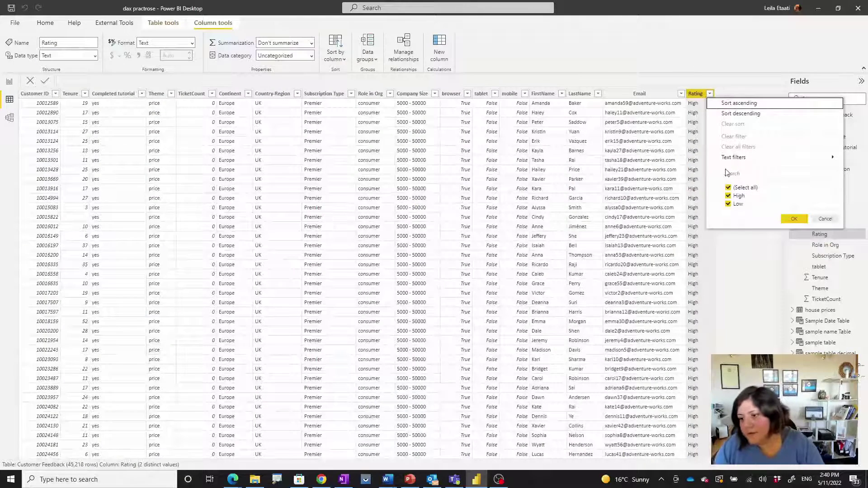
click(730, 236)
click(794, 115)
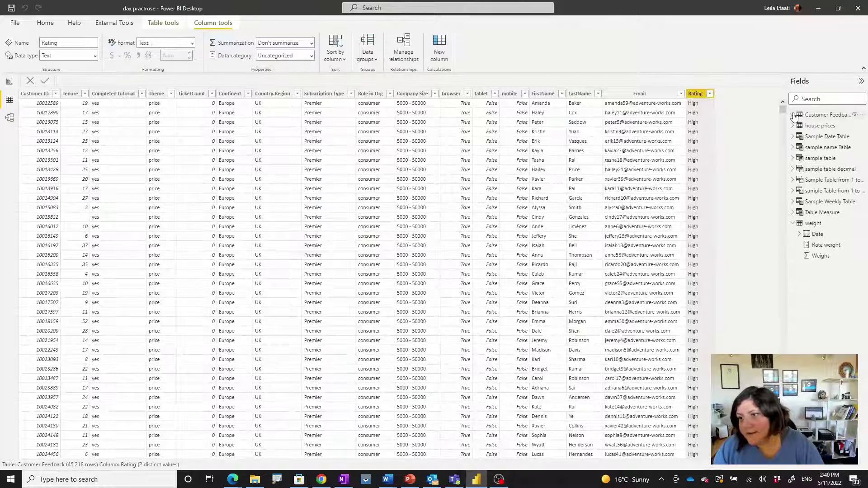
- View the house prices table's data and locate its SalePrice column
click(817, 126)
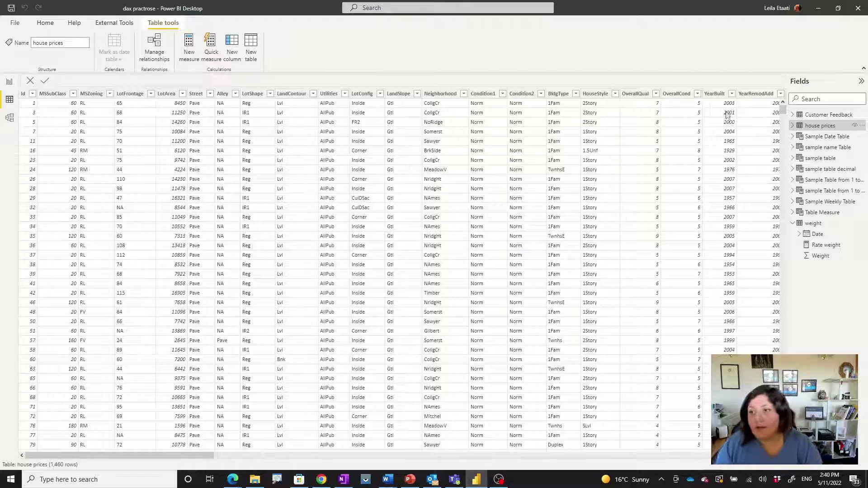
click(792, 126)
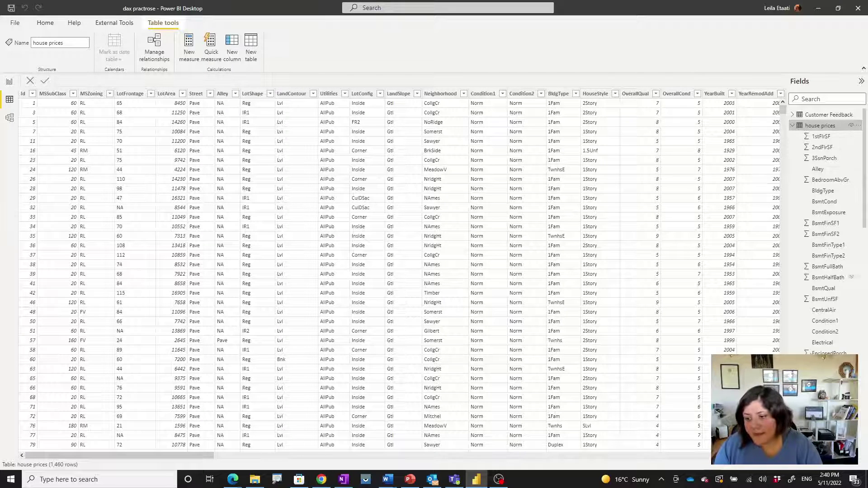
scroll(823, 271, down, 3)
scroll(824, 357, down, 4)
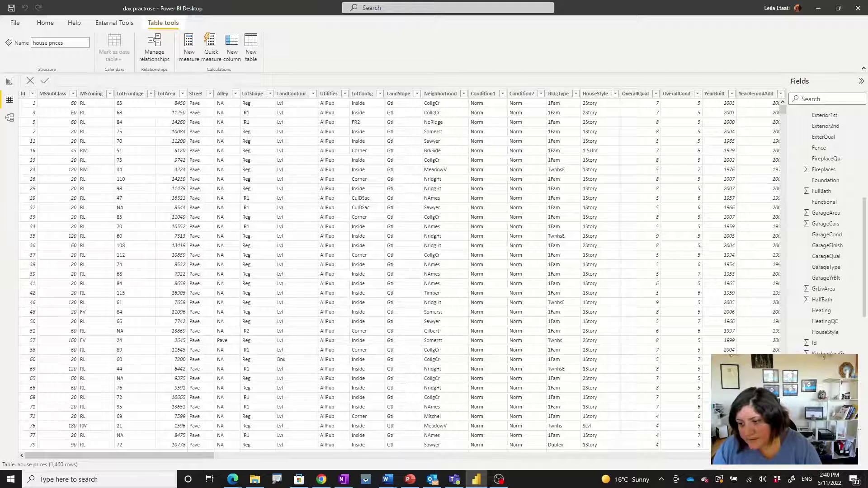
scroll(824, 356, down, 5)
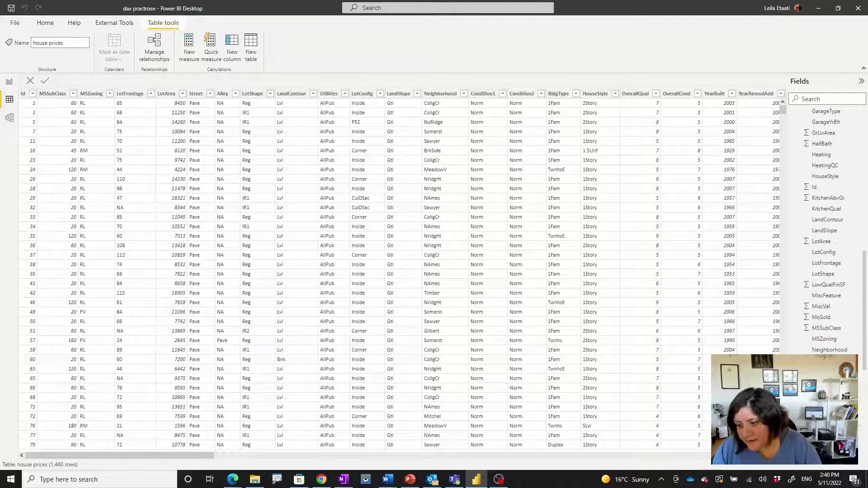
scroll(842, 340, down, 3)
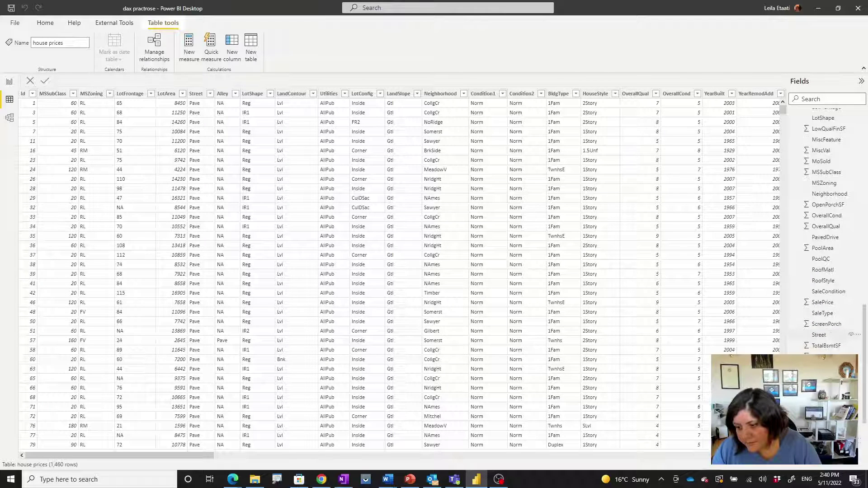
click(824, 303)
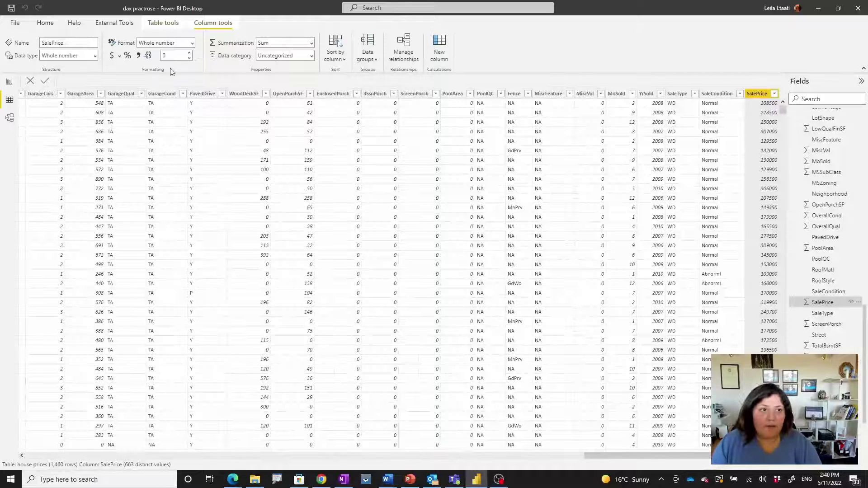
- Enlarge the empty key influencers visual on Page 1 and assign SalePrice from house prices as its Analyze field
click(9, 82)
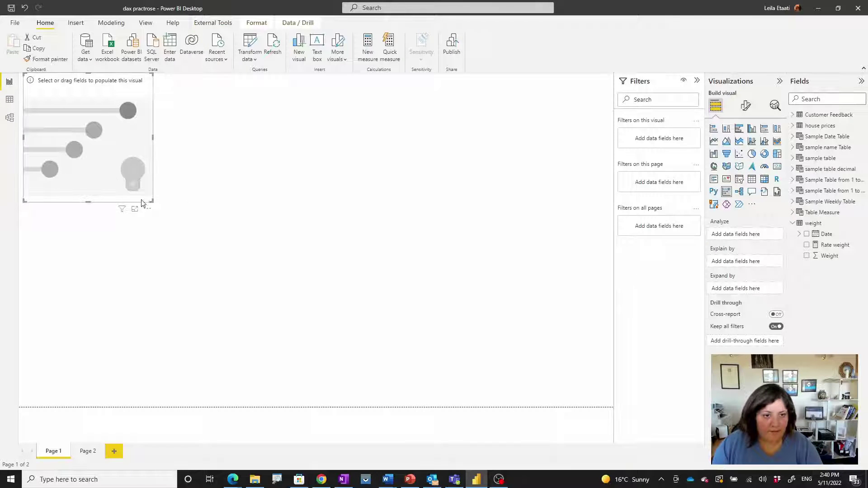
drag(149, 202, 410, 354)
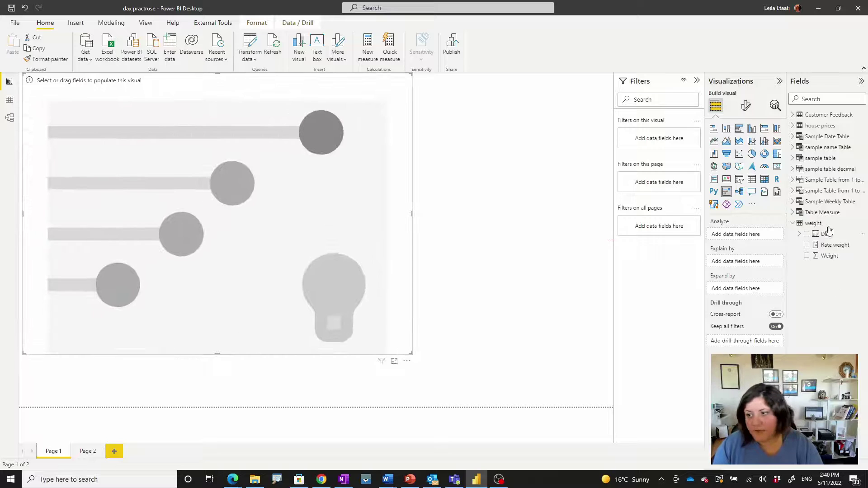
click(793, 127)
scroll(828, 280, down, 10)
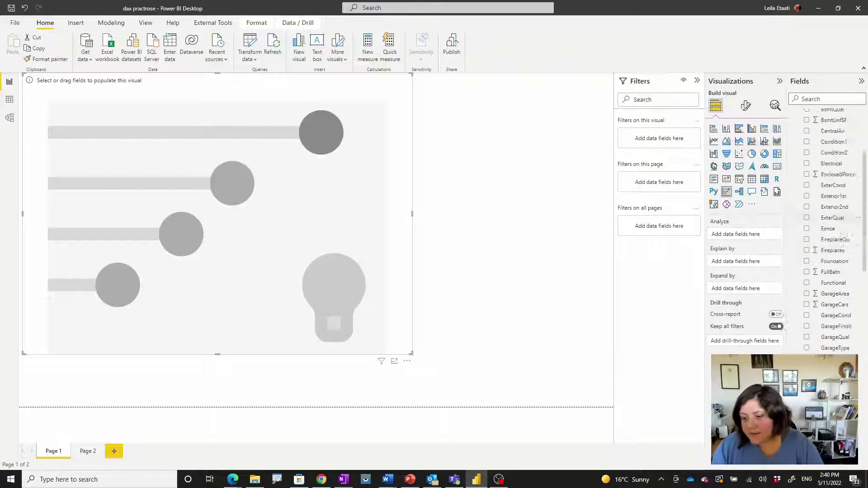
scroll(824, 344, down, 5)
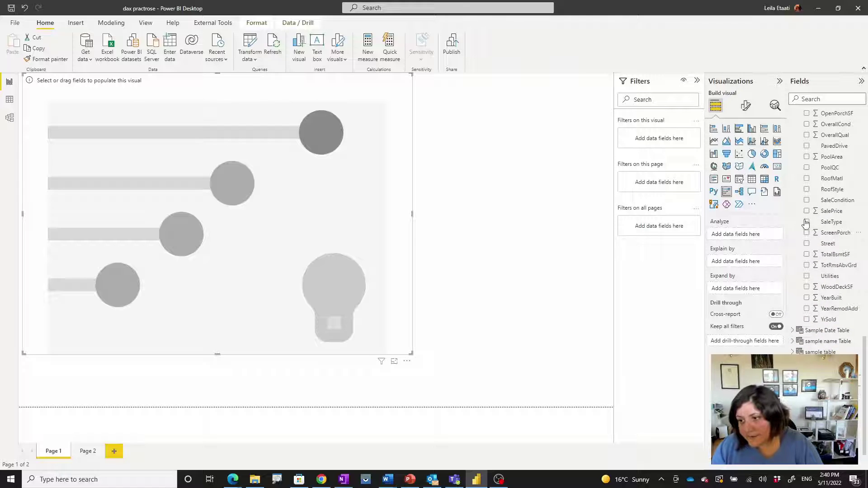
drag(834, 212, 749, 235)
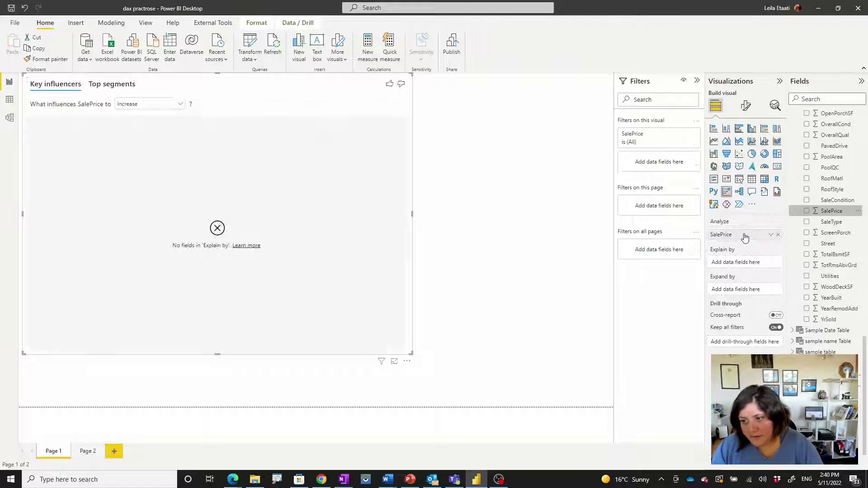
click(808, 320)
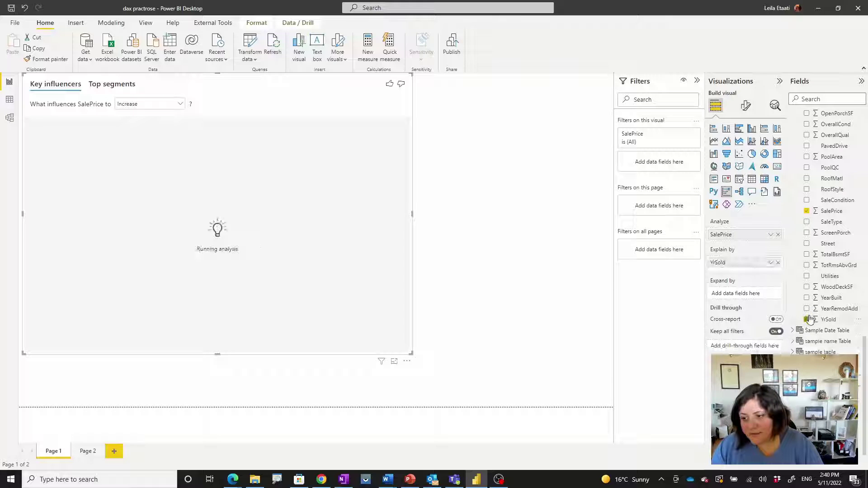
click(807, 299)
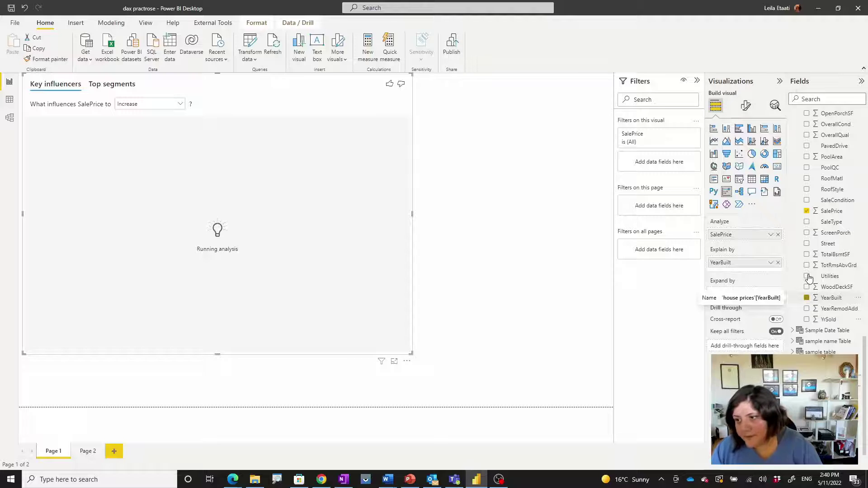
click(808, 298)
- Add LotArea, OverallQual and YearBuilt from house prices as the Explain by fields of the key influencers visual
scroll(834, 317, up, 10)
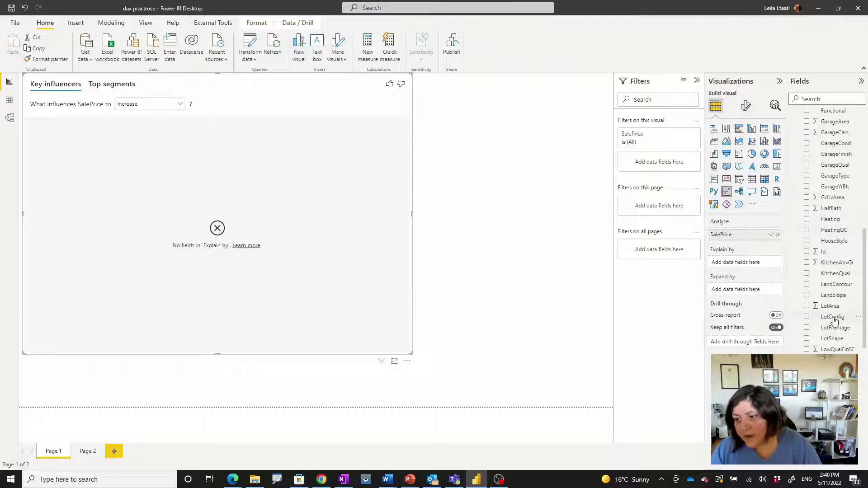
click(807, 306)
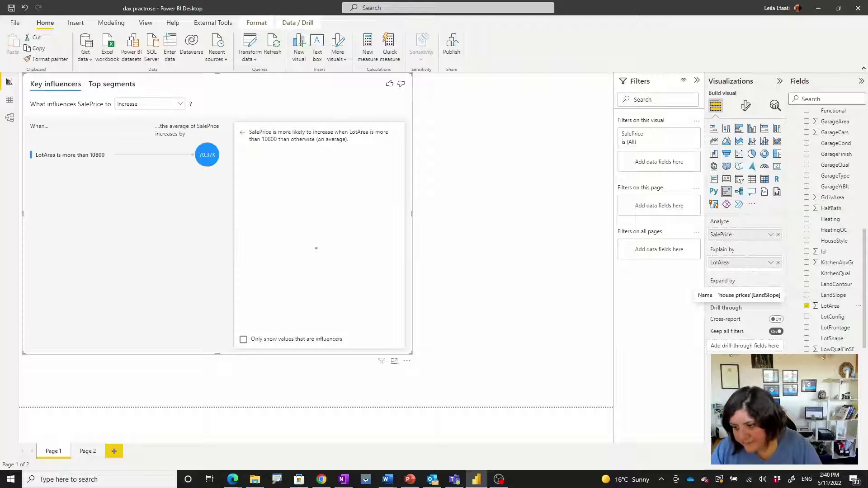
scroll(834, 295, up, 5)
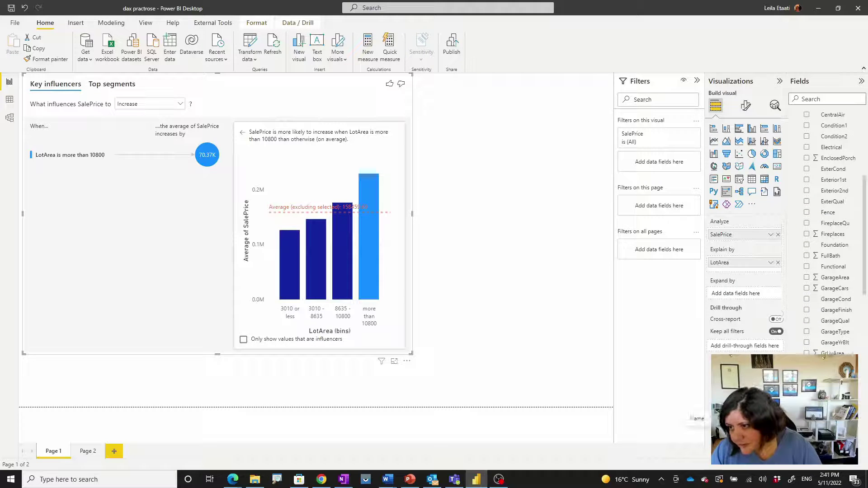
scroll(837, 316, down, 6)
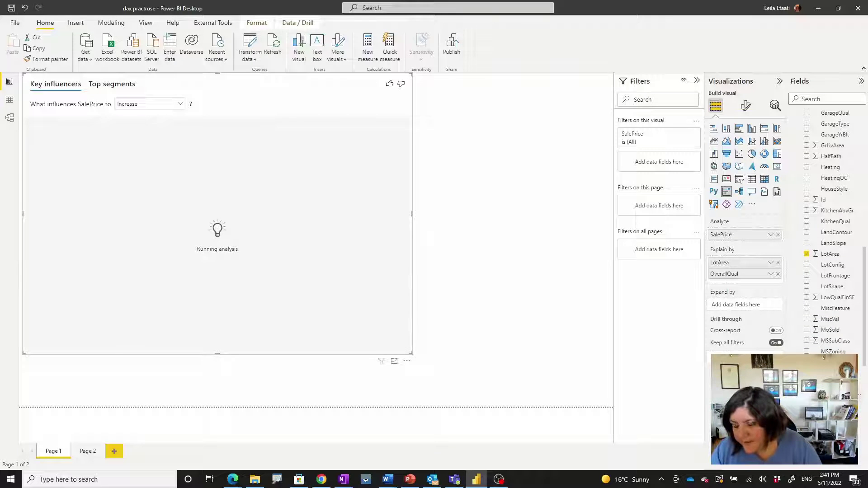
scroll(832, 267, down, 3)
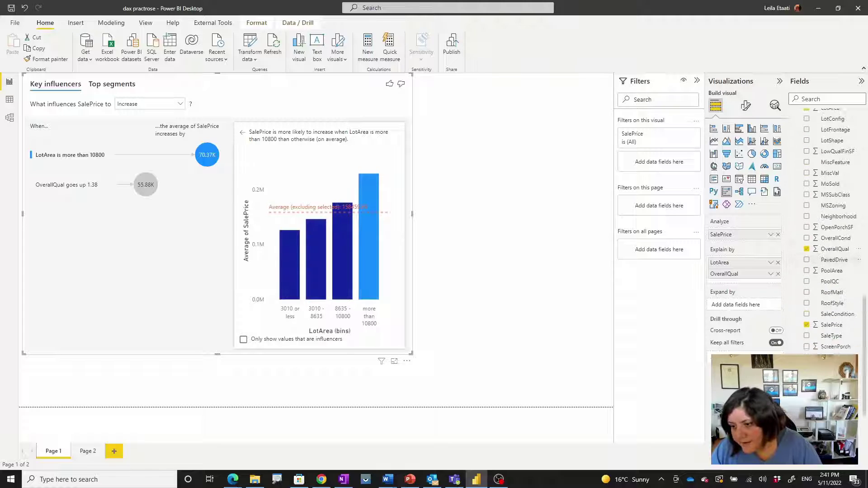
scroll(812, 312, down, 3)
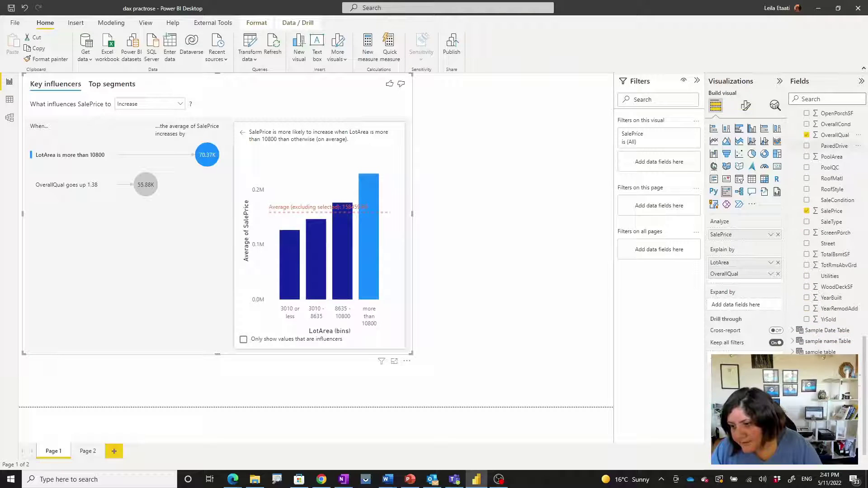
click(807, 298)
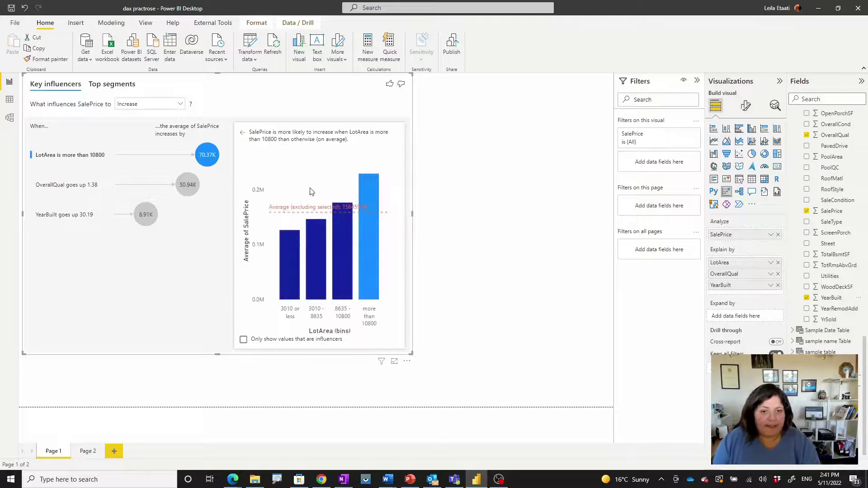
- Examine the OverallQual and LotArea influencers of SalePrice and check the available increase and decrease analysis options
click(188, 184)
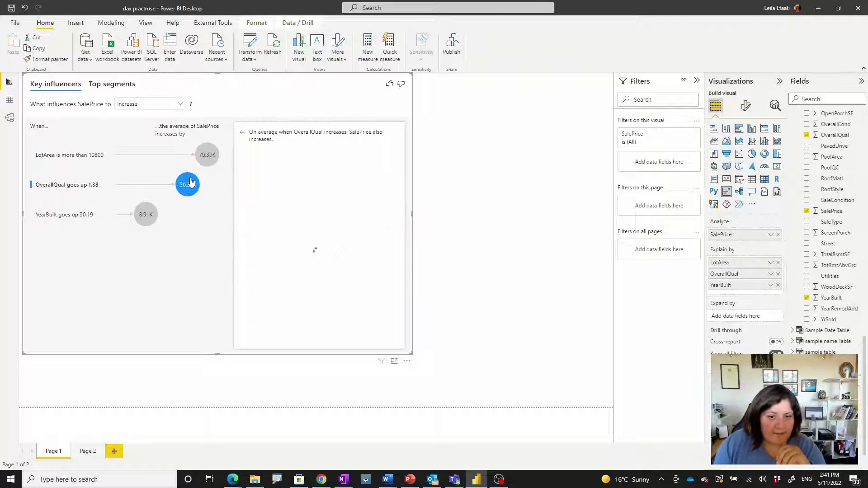
click(207, 153)
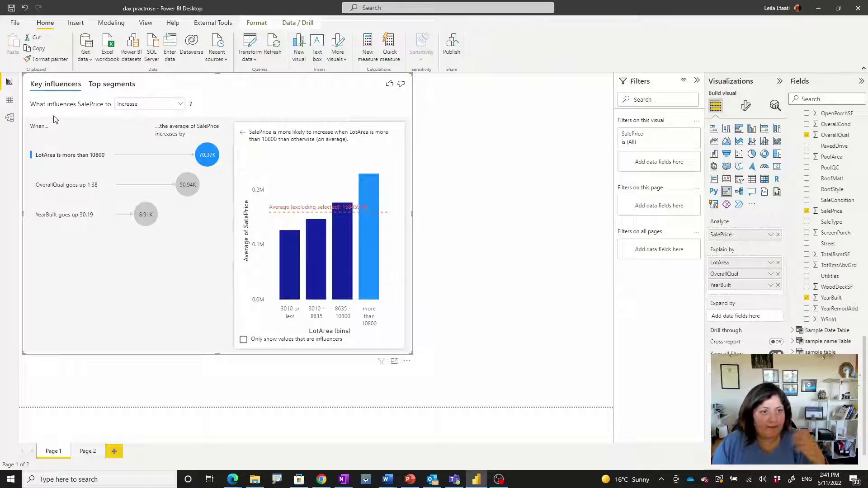
click(151, 103)
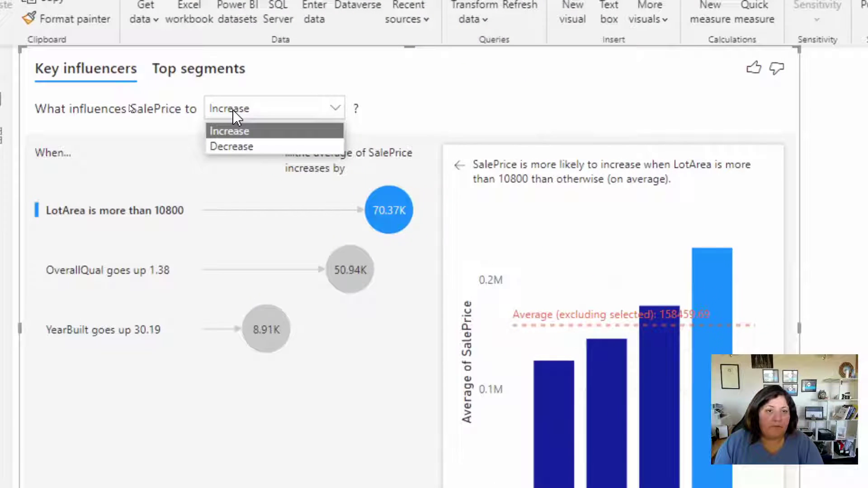
click(135, 107)
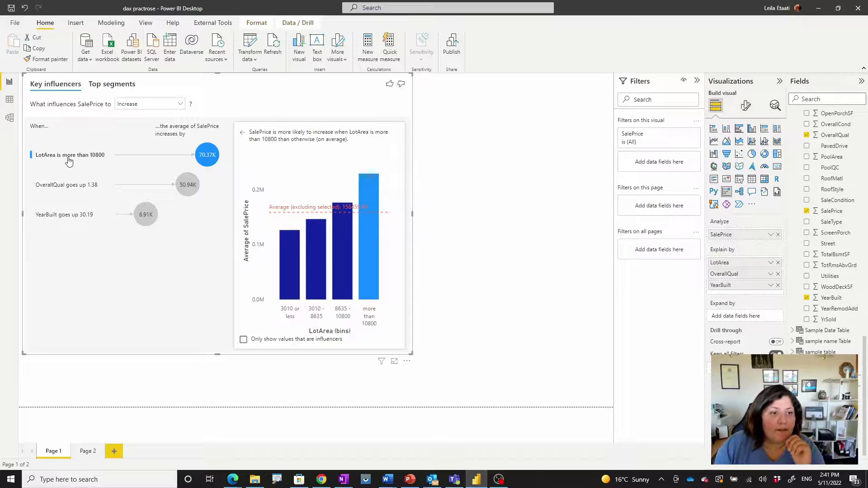
click(210, 159)
click(211, 158)
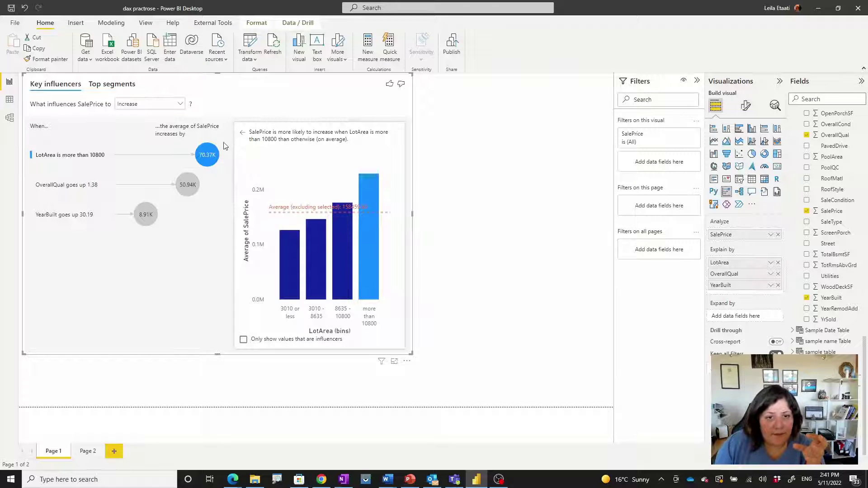
mouse_move(211, 155)
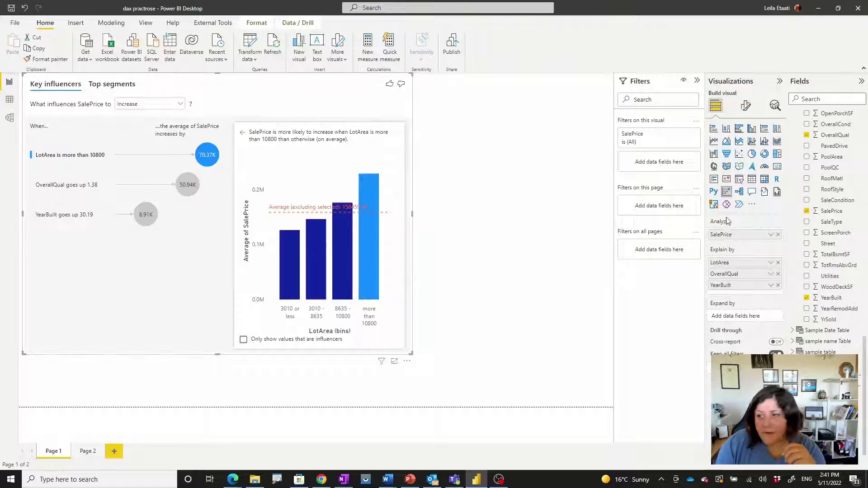
- Locate the LotArea column in the house prices table's data and examine its values
click(10, 99)
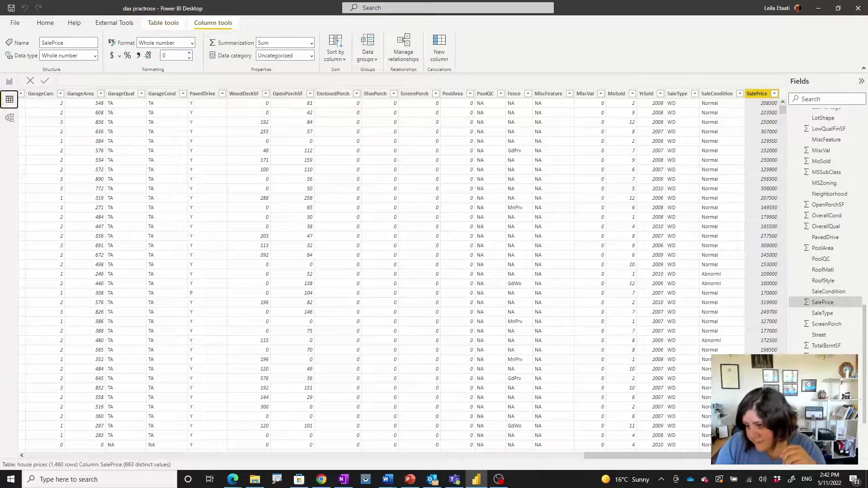
scroll(828, 226, up, 9)
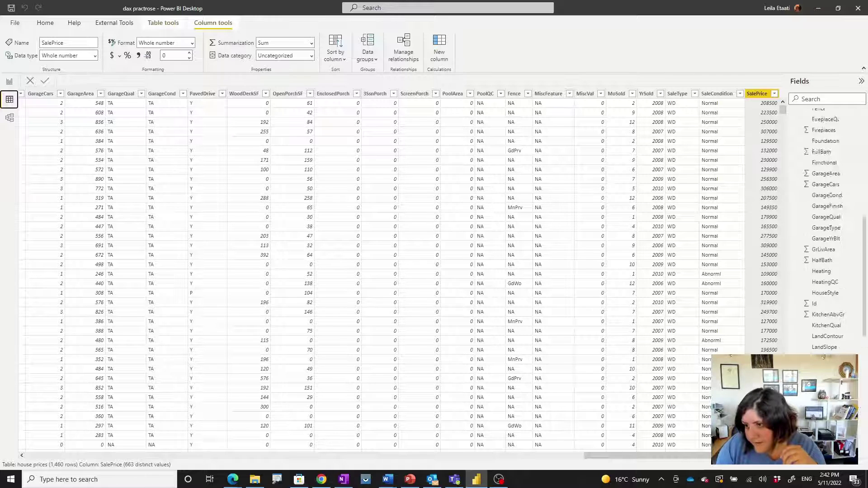
scroll(828, 226, up, 3)
scroll(827, 226, down, 3)
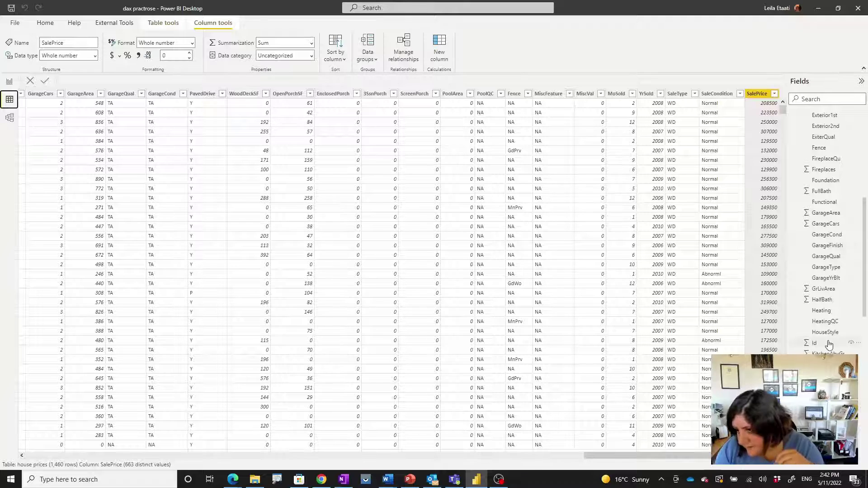
scroll(829, 344, down, 2)
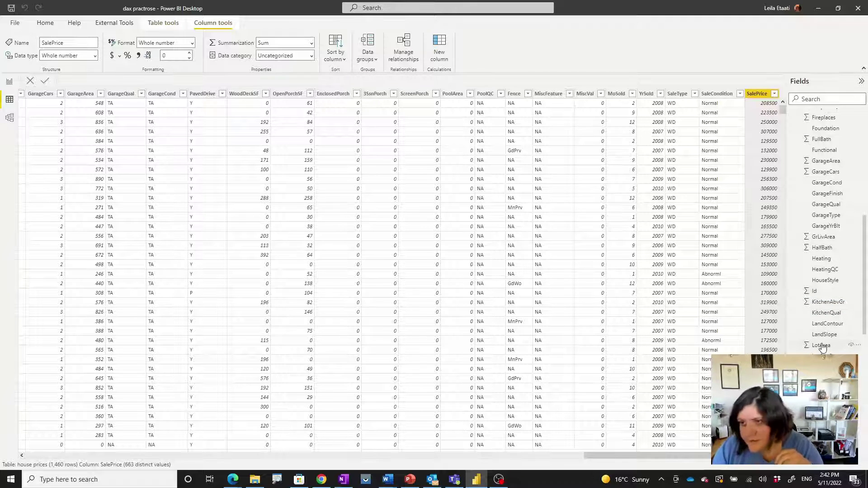
click(821, 346)
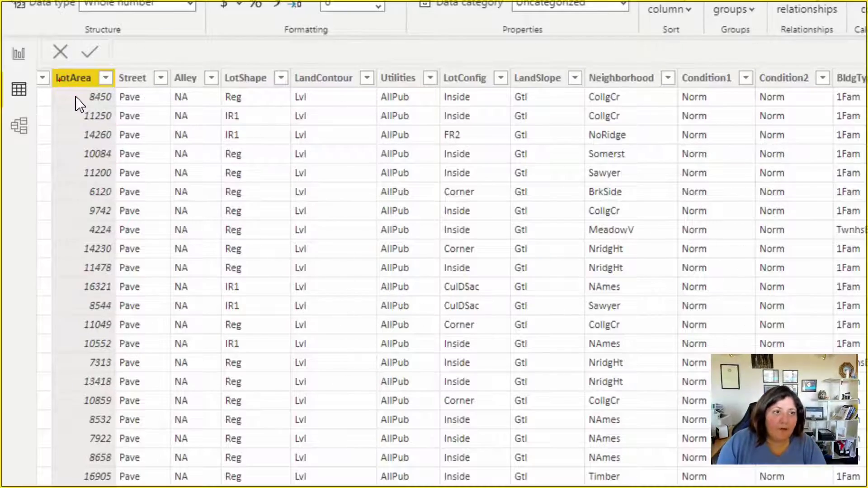
drag(50, 67, 116, 273)
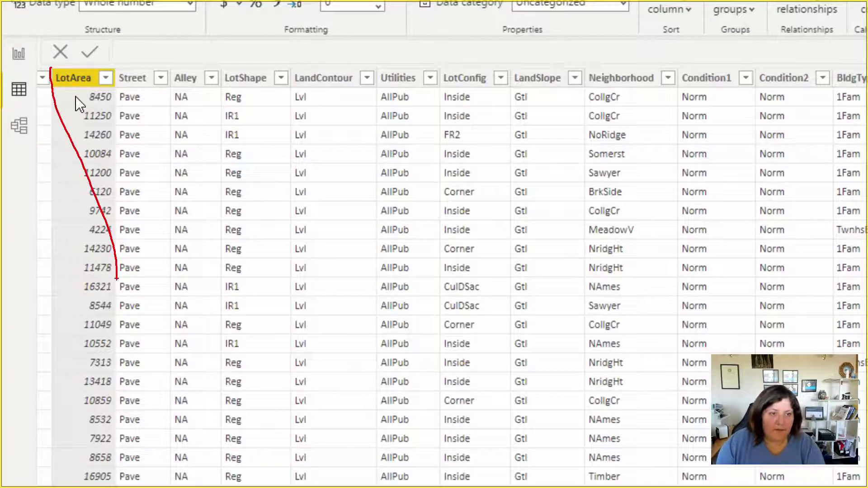
key(Escape)
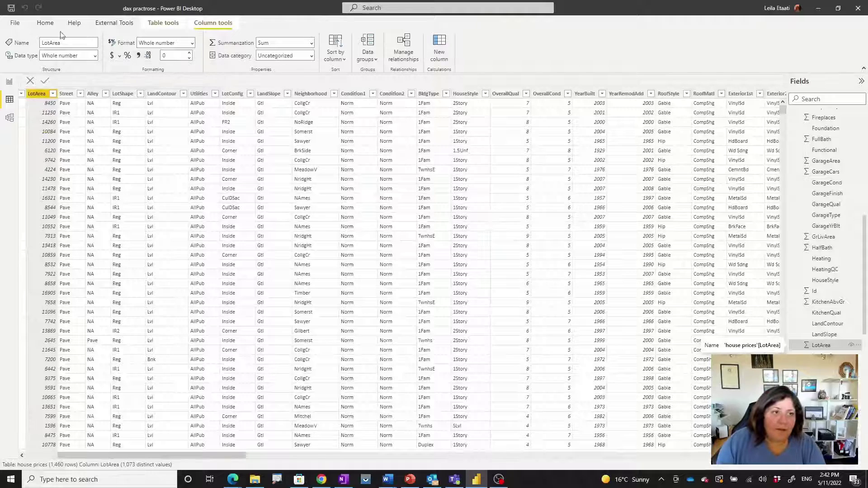
- Return to the report and examine the LotArea bins and their average SalePrice in the key influencers chart
click(9, 81)
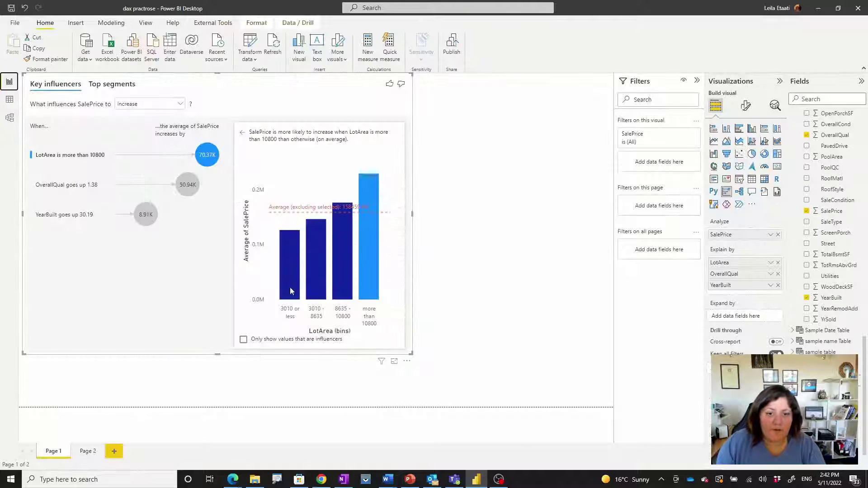
mouse_move(372, 297)
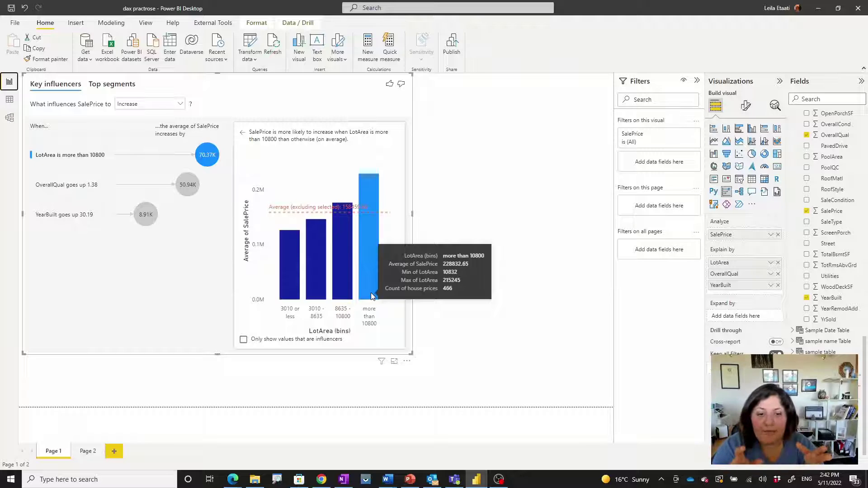
key(Print)
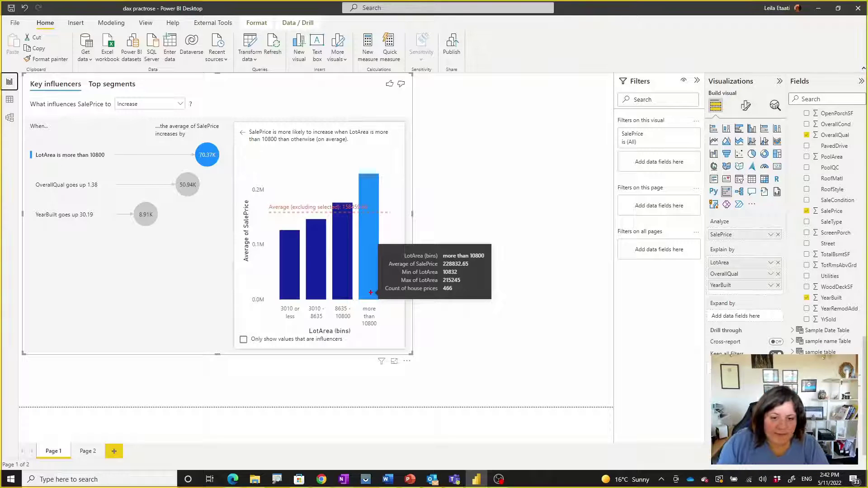
drag(273, 302, 401, 332)
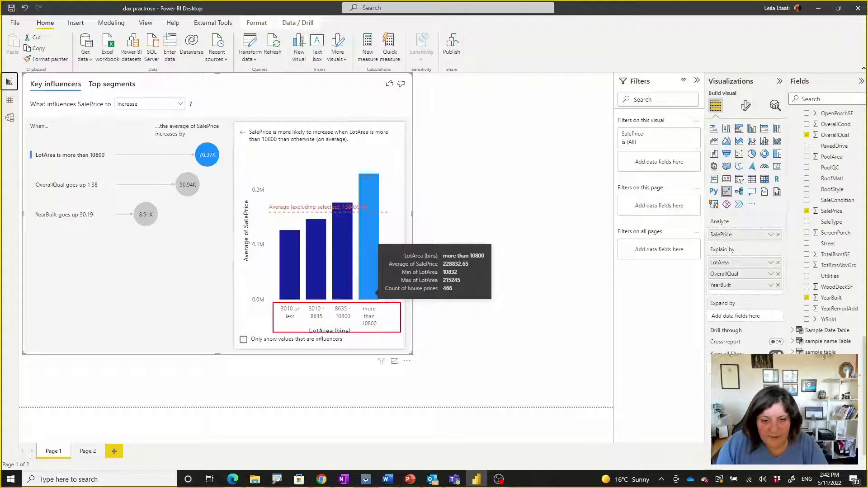
key(Escape)
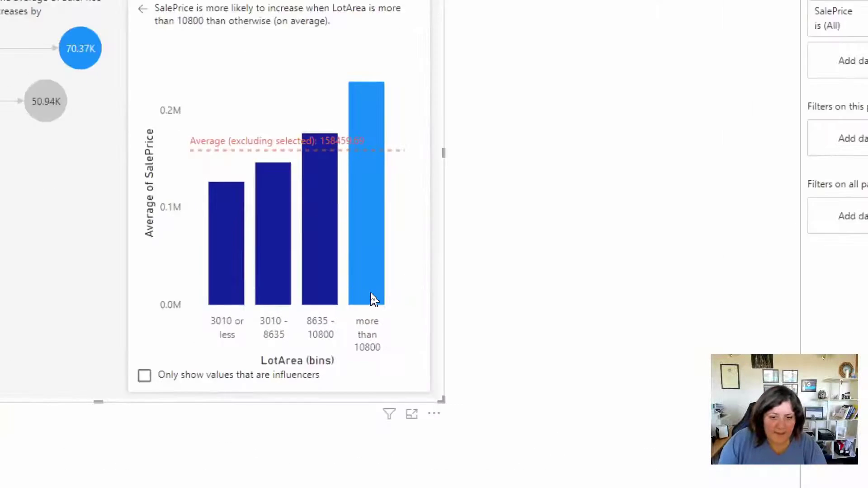
key(Print)
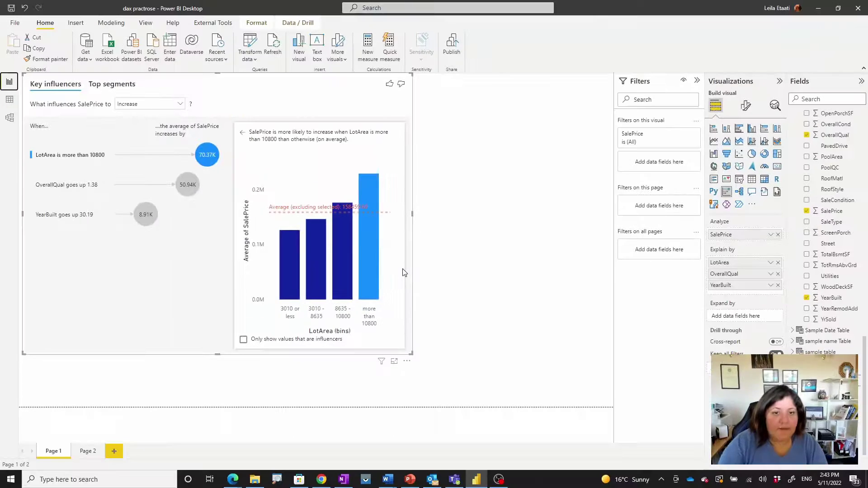
- Examine the scatter charts and trend lines of the OverallQual and YearBuilt influencers of SalePrice
click(186, 185)
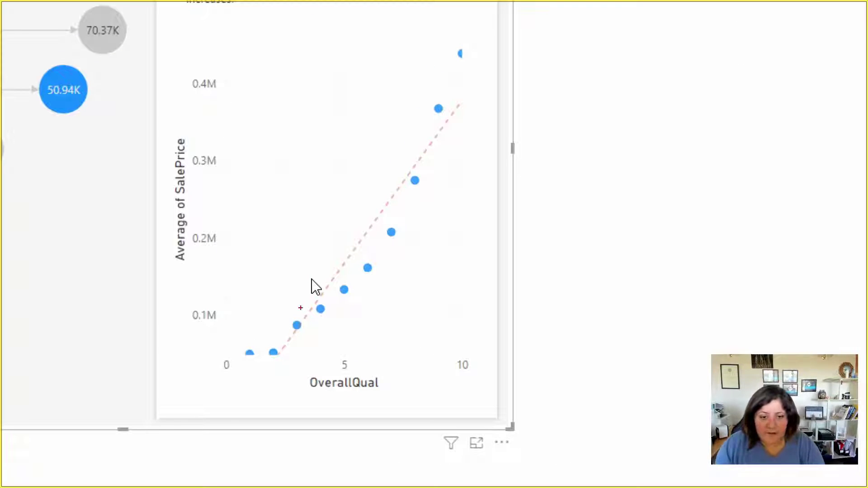
mouse_move(267, 336)
mouse_down()
mouse_move(317, 298)
mouse_move(434, 146)
mouse_up()
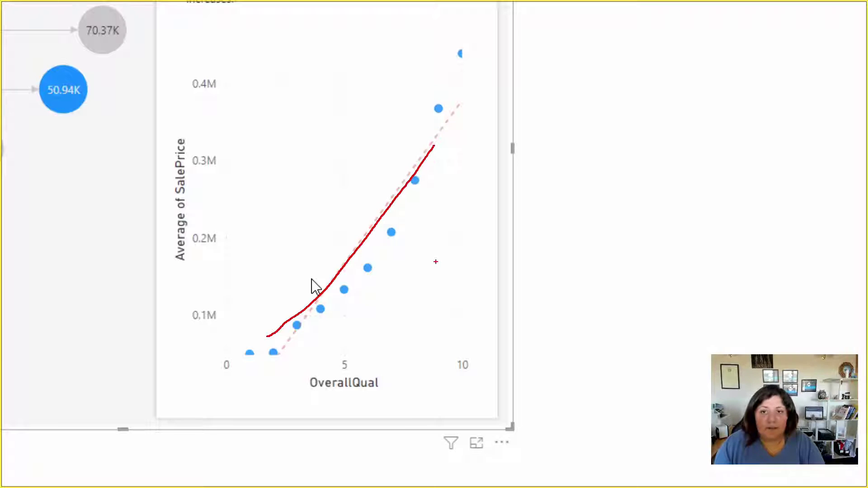
key(Escape)
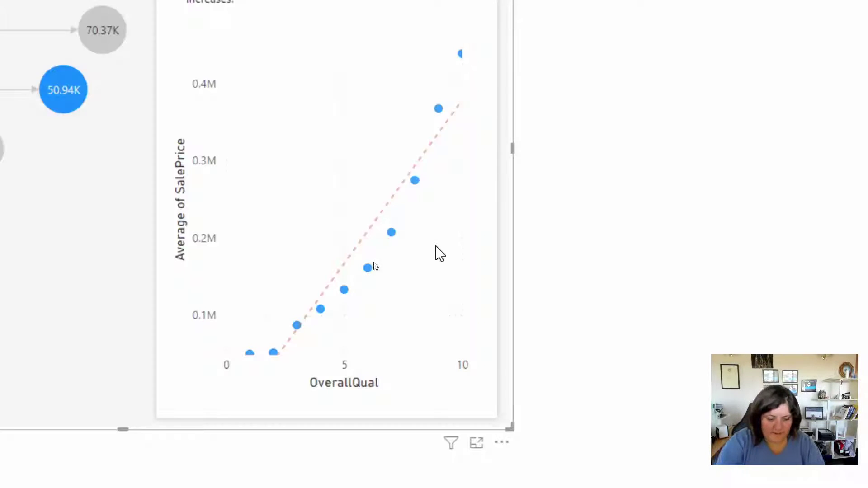
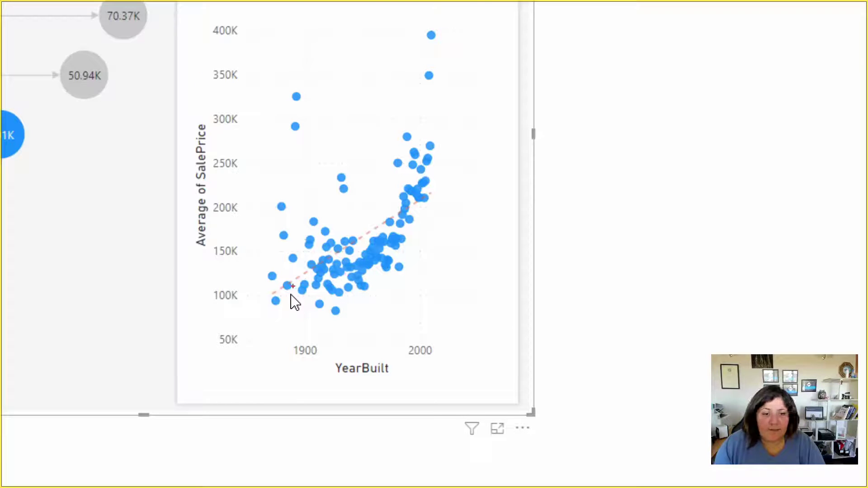
mouse_move(272, 297)
mouse_down()
mouse_move(392, 213)
mouse_move(440, 155)
mouse_up()
mouse_move(340, 258)
mouse_down()
mouse_move(436, 265)
mouse_move(341, 289)
mouse_move(353, 238)
mouse_up()
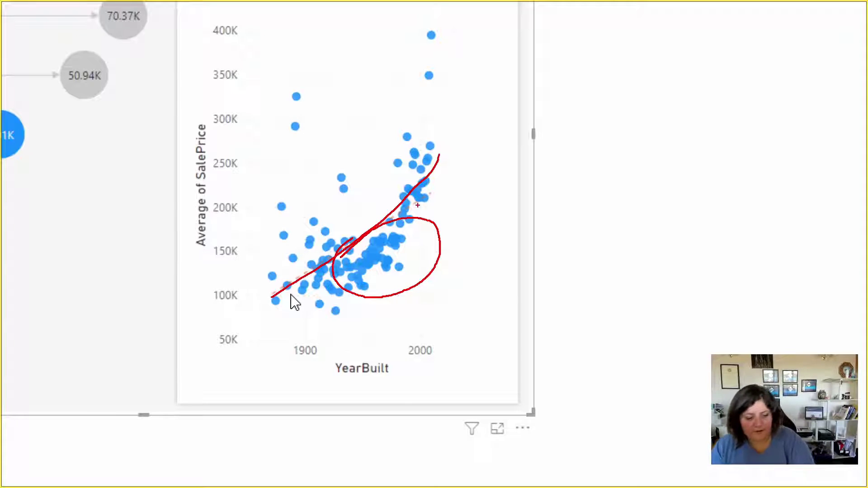
key(Escape)
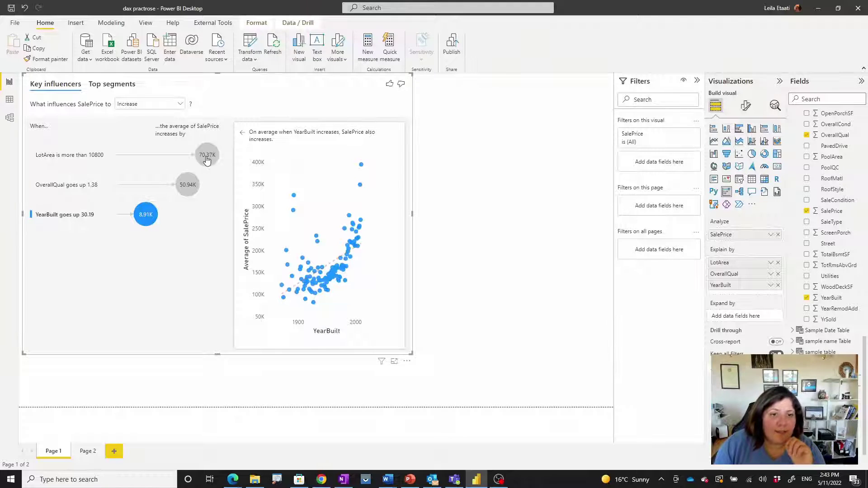
- Read the detailed explanations of how the LotArea and OverallQual influencers affect the average SalePrice
mouse_move(207, 159)
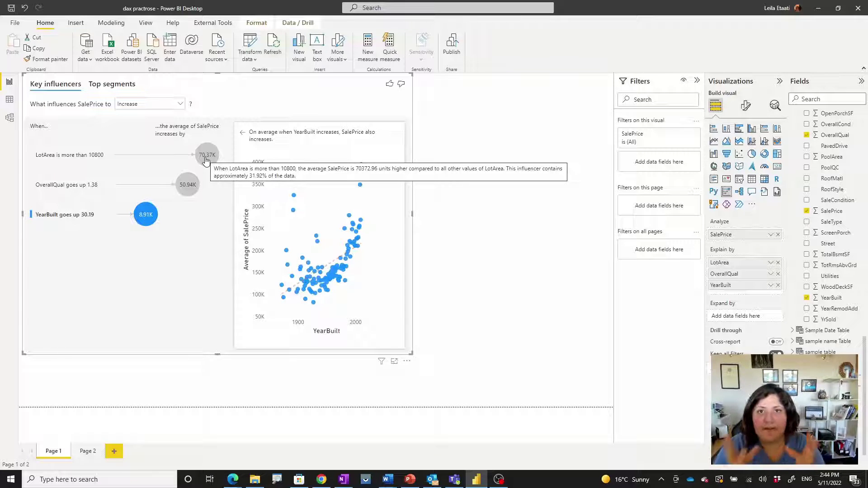
click(206, 158)
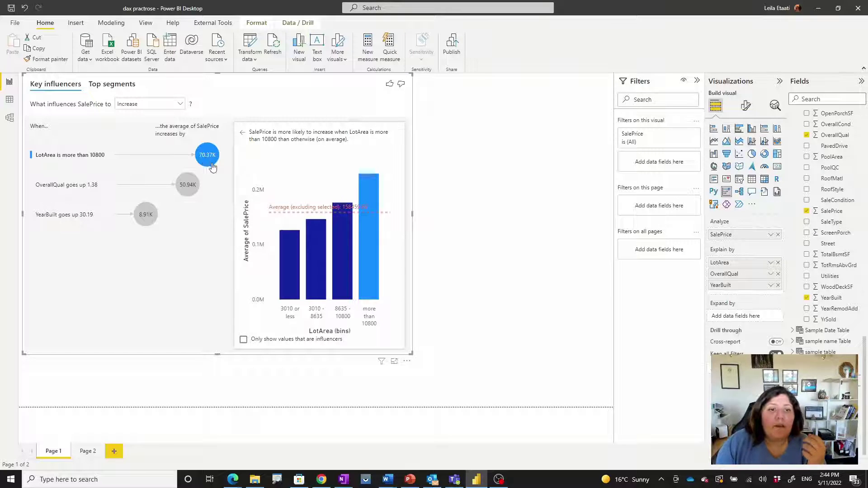
mouse_move(212, 160)
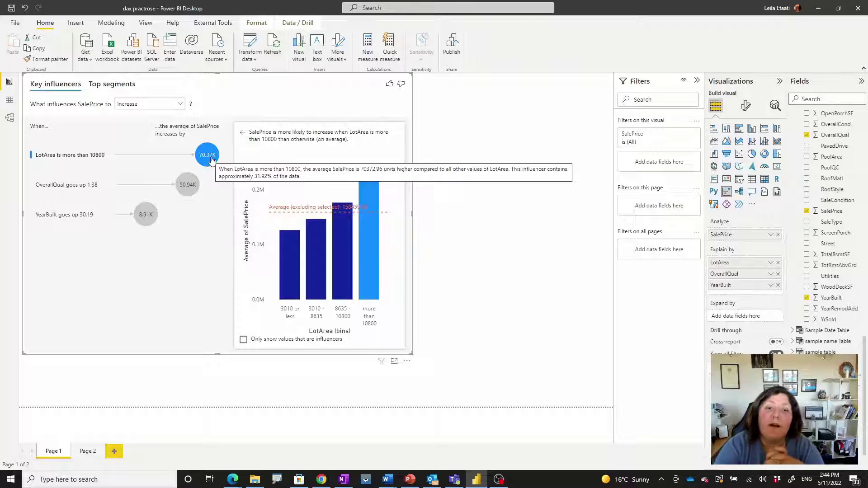
click(189, 192)
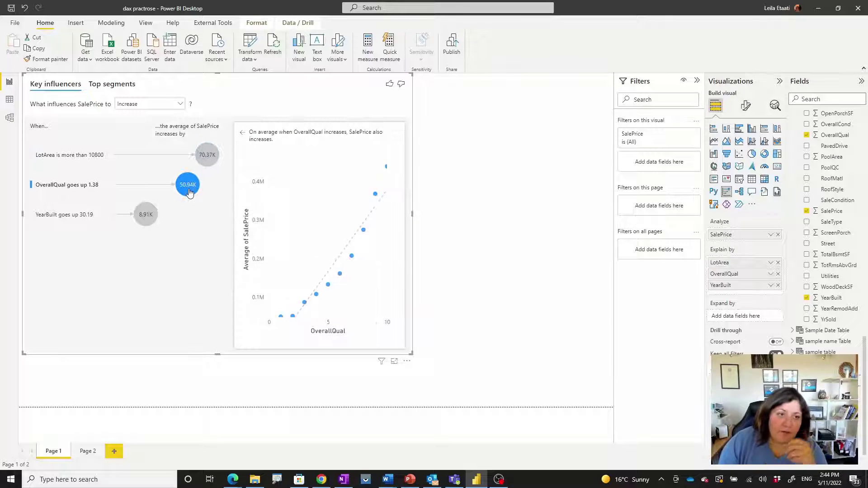
mouse_move(190, 184)
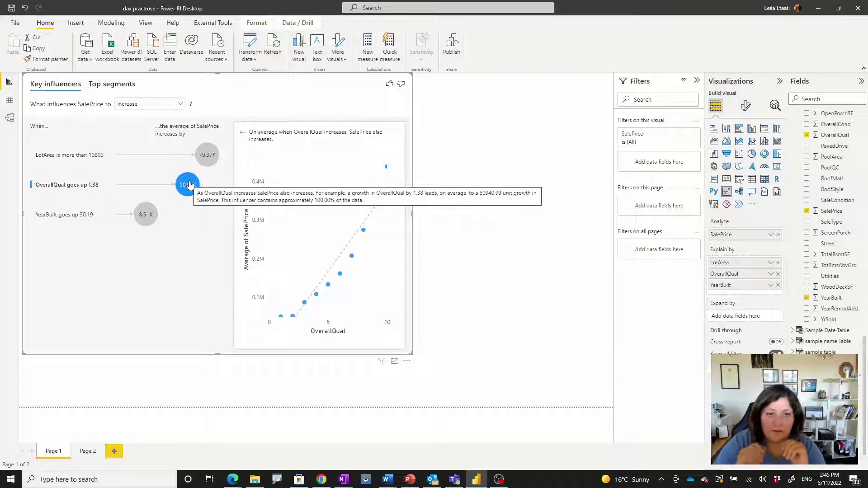
- Turn on Counts in the key influencers visual's analysis settings and examine the rings around the influencer bubbles
click(747, 109)
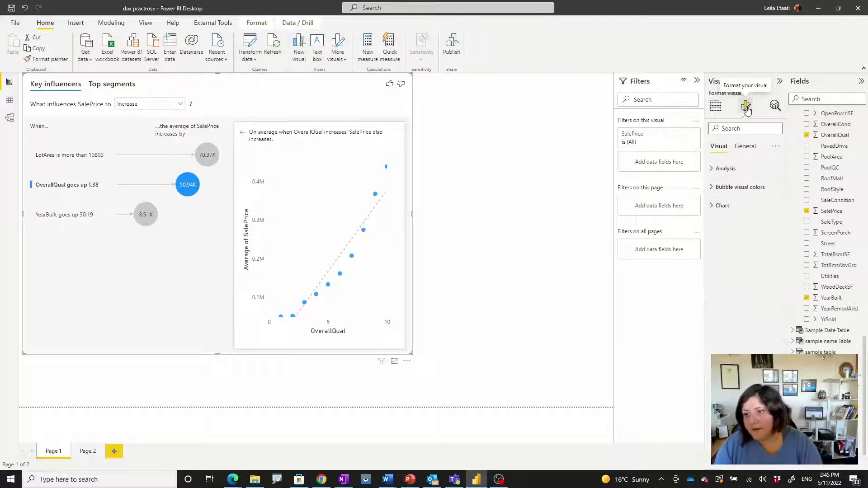
click(728, 171)
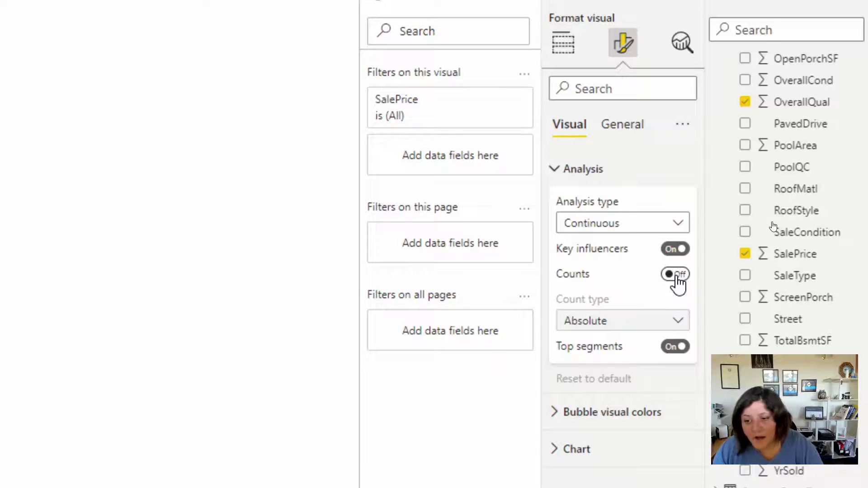
click(679, 275)
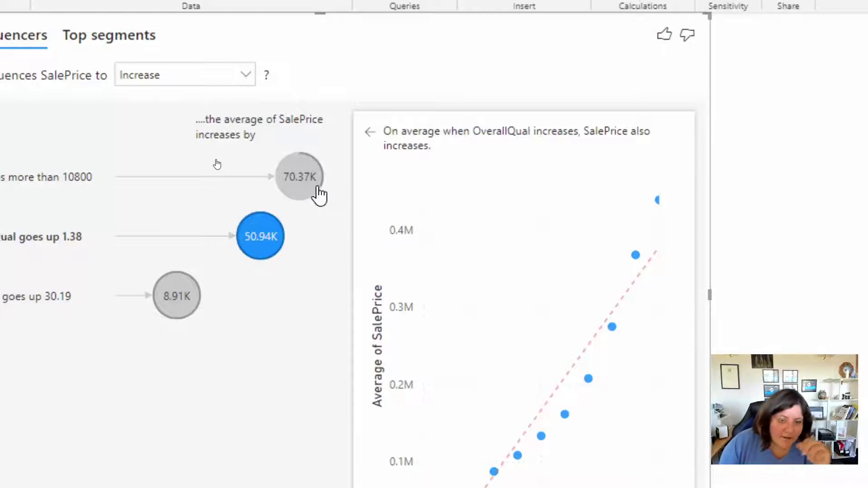
mouse_move(320, 180)
mouse_down()
mouse_move(315, 199)
mouse_move(320, 181)
mouse_move(296, 139)
mouse_move(331, 156)
mouse_move(327, 192)
mouse_up()
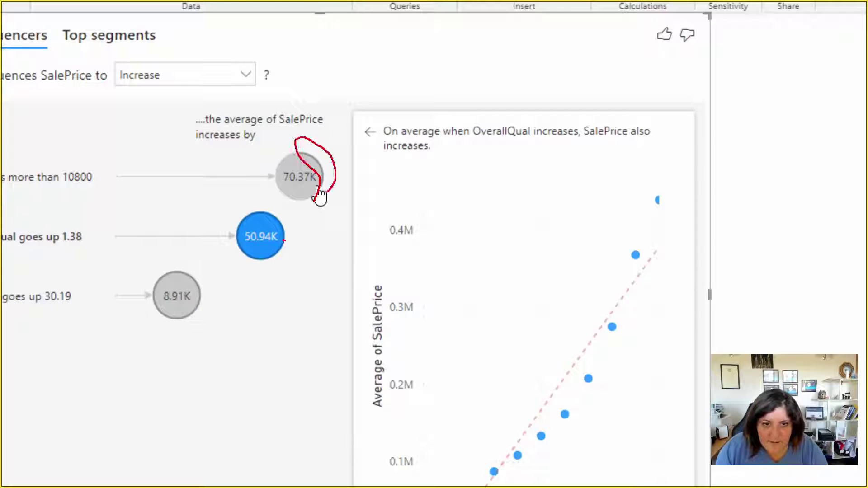
mouse_move(289, 248)
mouse_down()
mouse_move(286, 278)
mouse_move(317, 262)
mouse_up()
mouse_move(210, 305)
mouse_down()
mouse_move(208, 323)
mouse_move(221, 311)
mouse_move(236, 317)
mouse_up()
mouse_move(331, 113)
mouse_down()
mouse_move(347, 118)
mouse_move(342, 146)
mouse_move(370, 134)
mouse_up()
key(Escape)
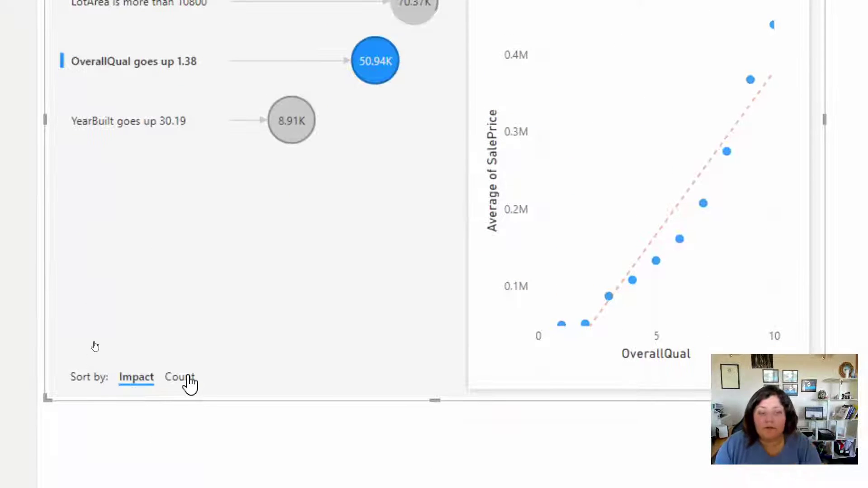
- Sort the influencers by count and check the available analysis types, keeping Continuous
click(189, 380)
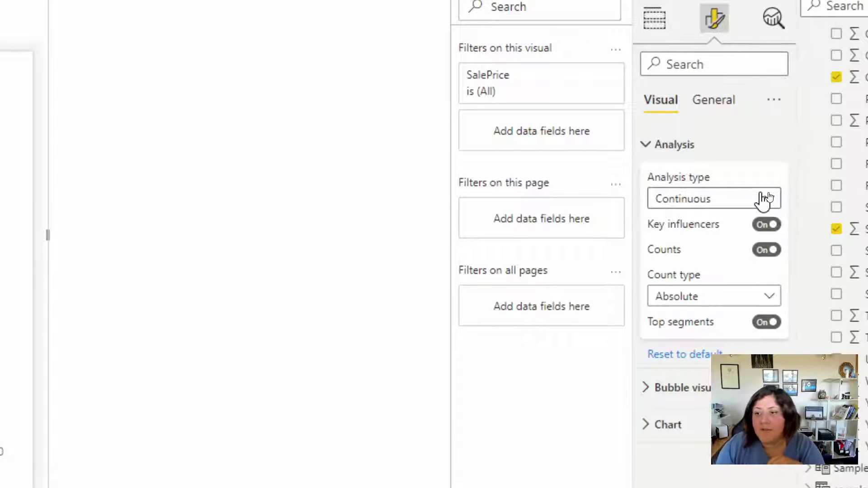
click(764, 199)
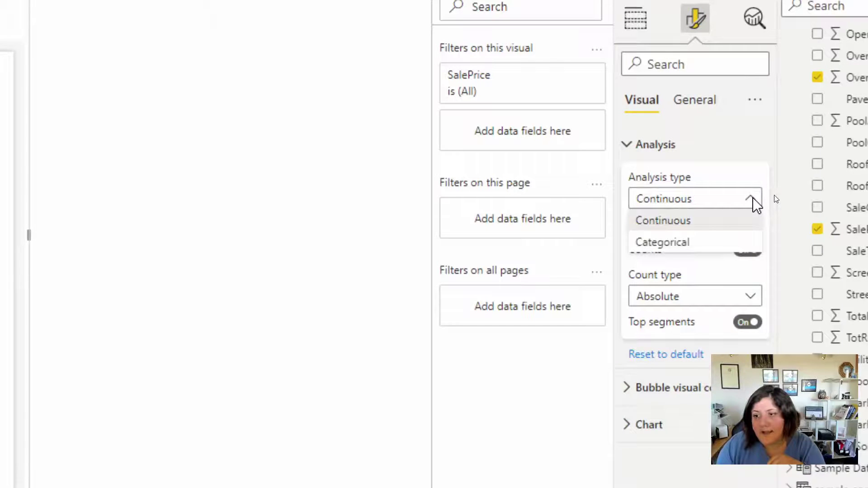
click(753, 199)
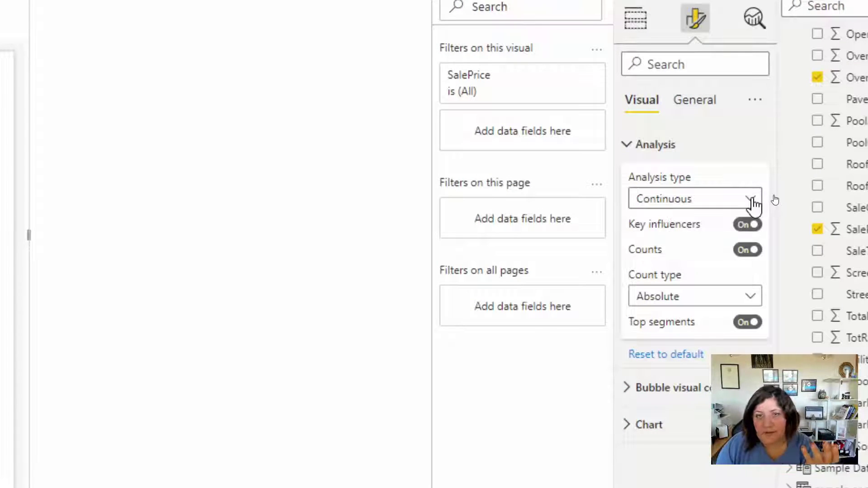
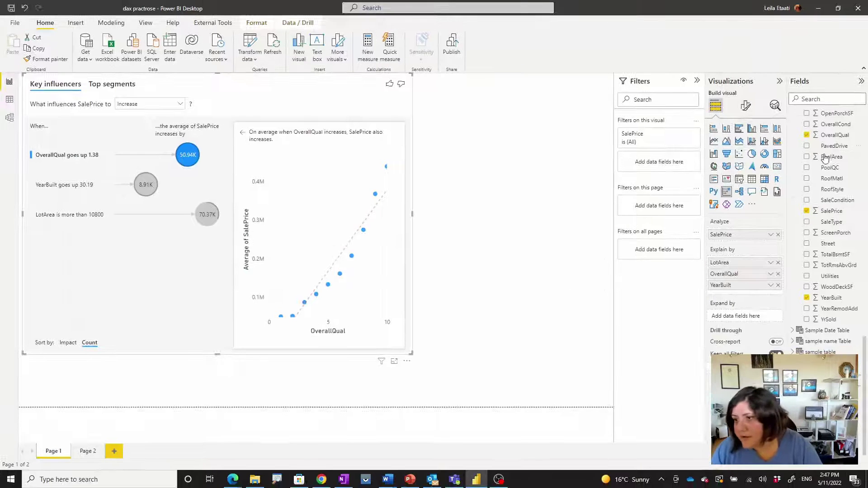
- Add Neighborhood from house prices as the Expand by field of the key influencers visual
scroll(842, 276, up, 5)
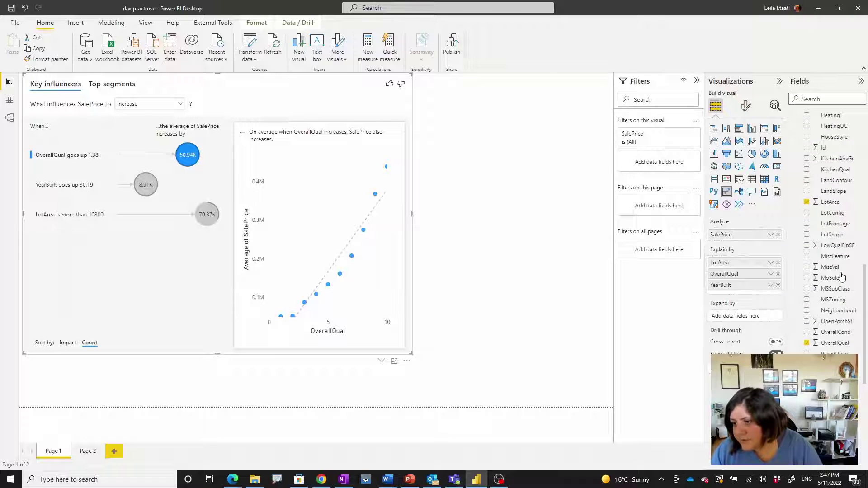
drag(837, 310, 741, 317)
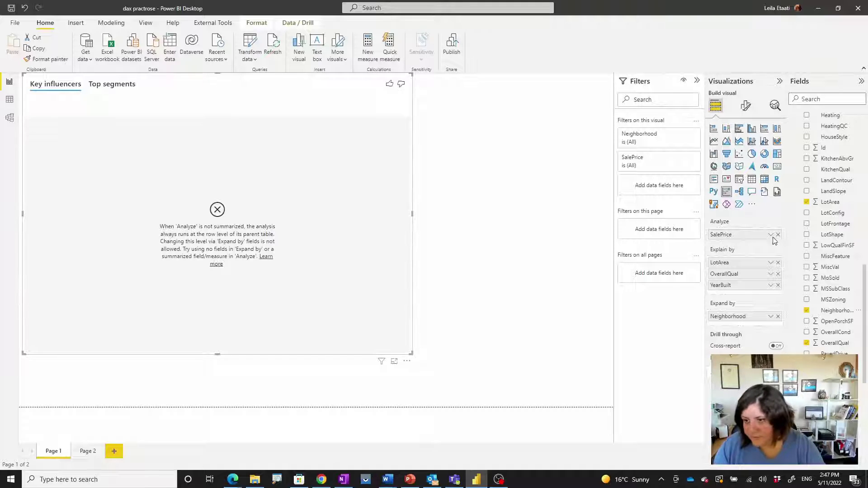
- Summarize the analyzed SalePrice field as Average and compare sorting the influencers by impact and by count, keeping Count
click(771, 235)
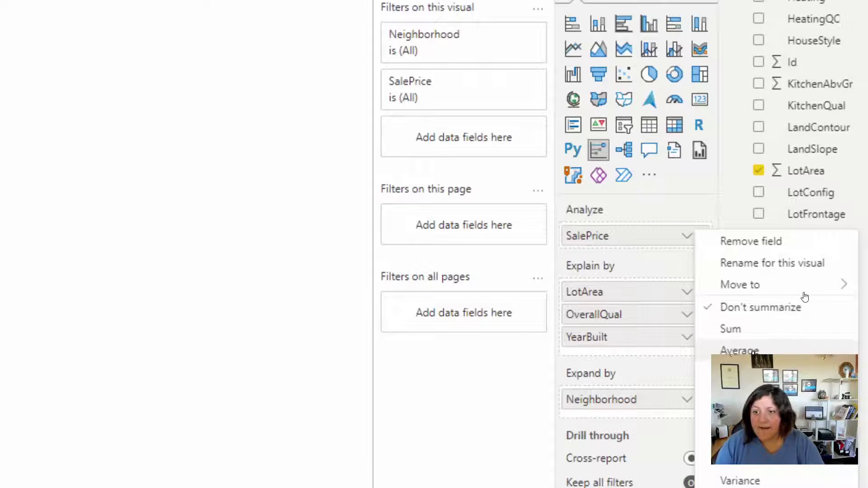
click(740, 351)
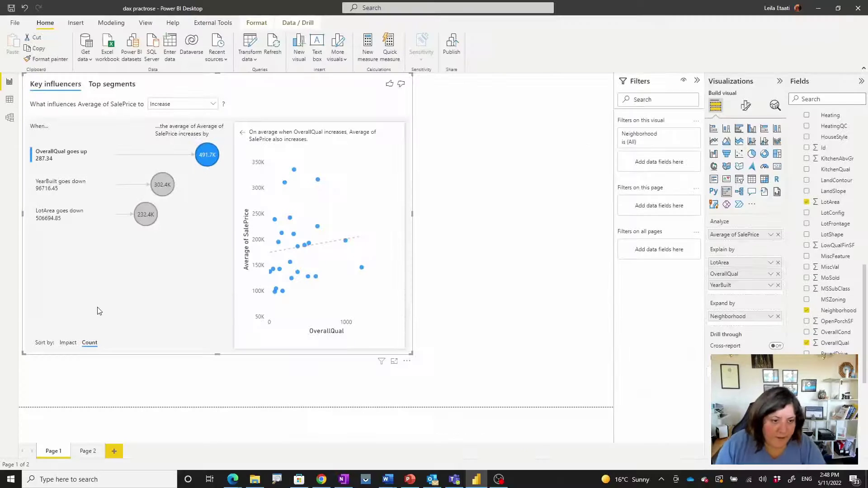
click(69, 344)
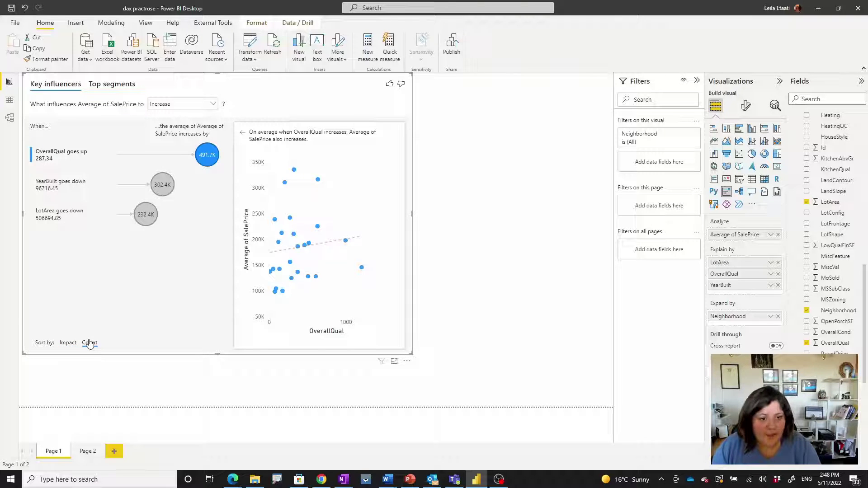
click(67, 344)
click(91, 348)
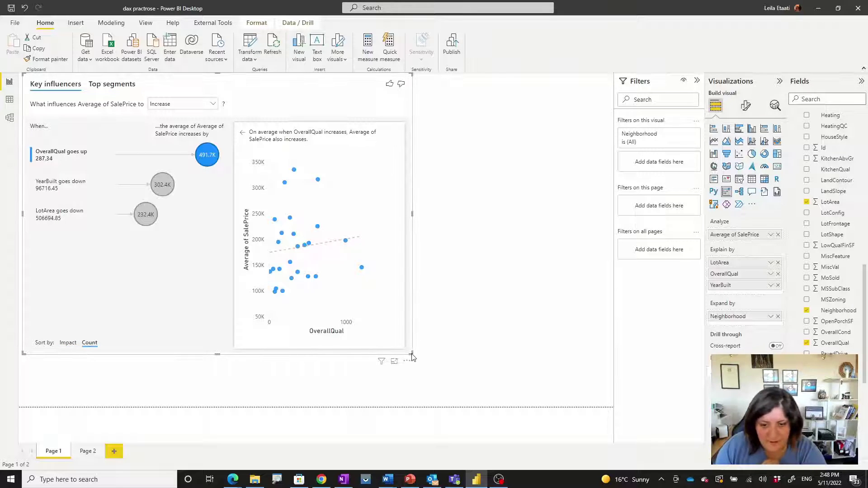
- Narrow the key influencers visual, duplicate it and place the copy beside the original
drag(410, 352, 315, 372)
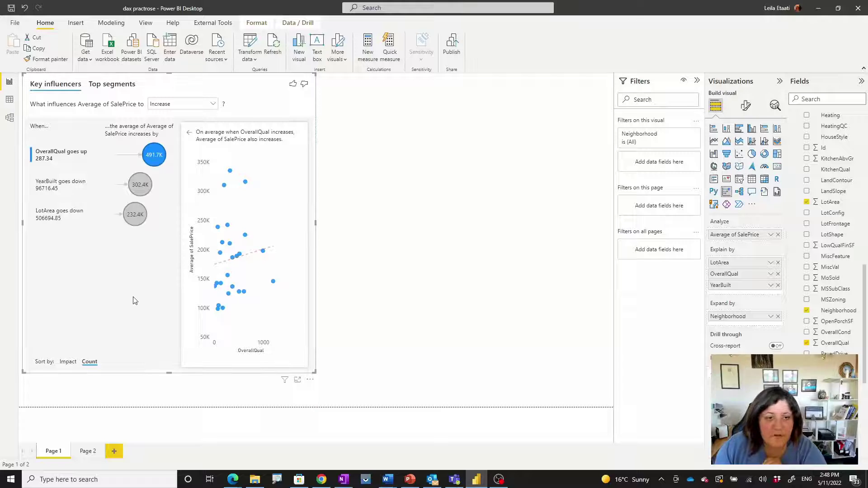
key(ctrl+c)
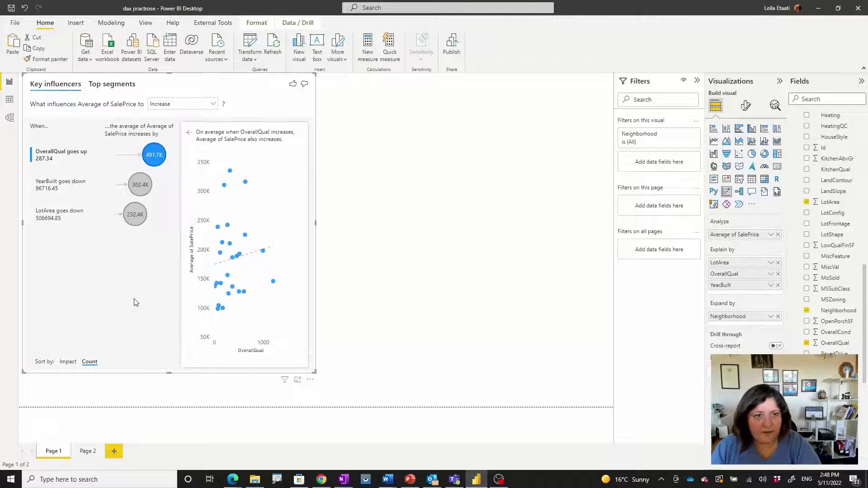
key(ctrl+v)
drag(253, 87, 560, 100)
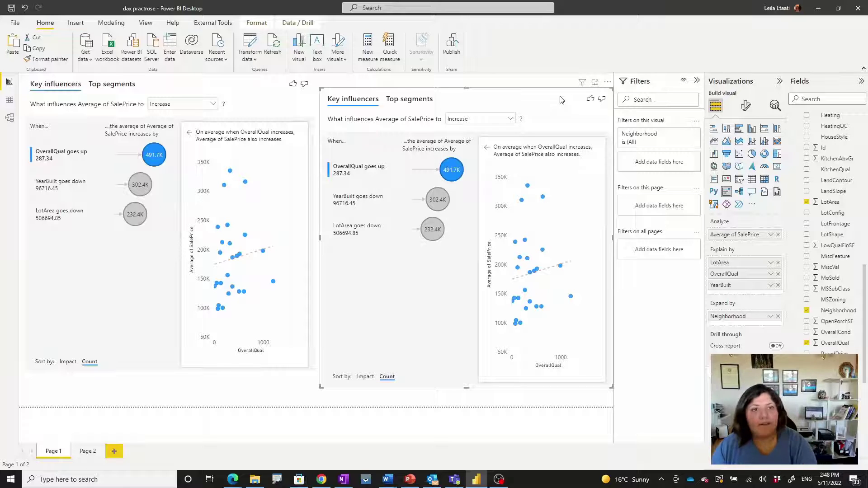
click(214, 106)
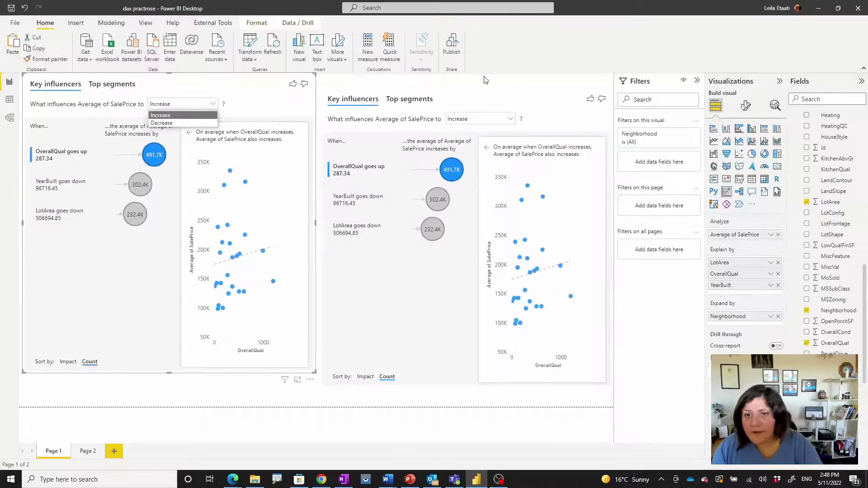
click(561, 100)
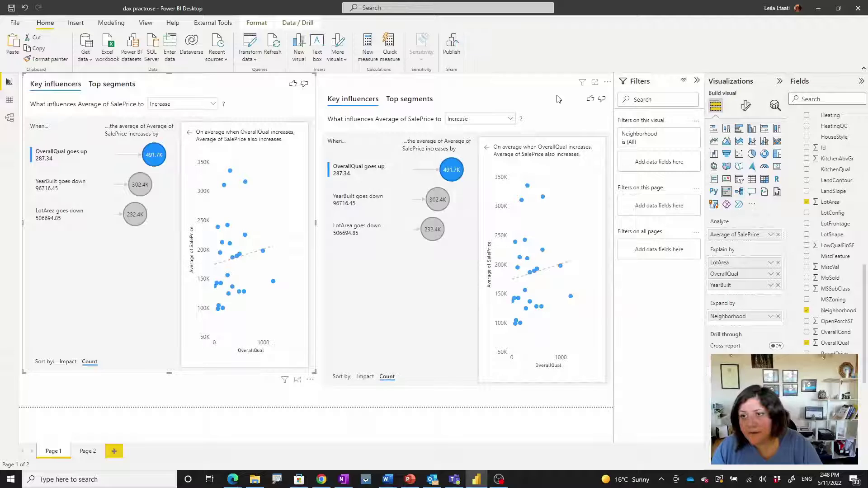
- Examine the Rating column of the Customer Feedback table in the data view and check its distinct values
scroll(837, 182, up, 5)
scroll(836, 182, up, 3)
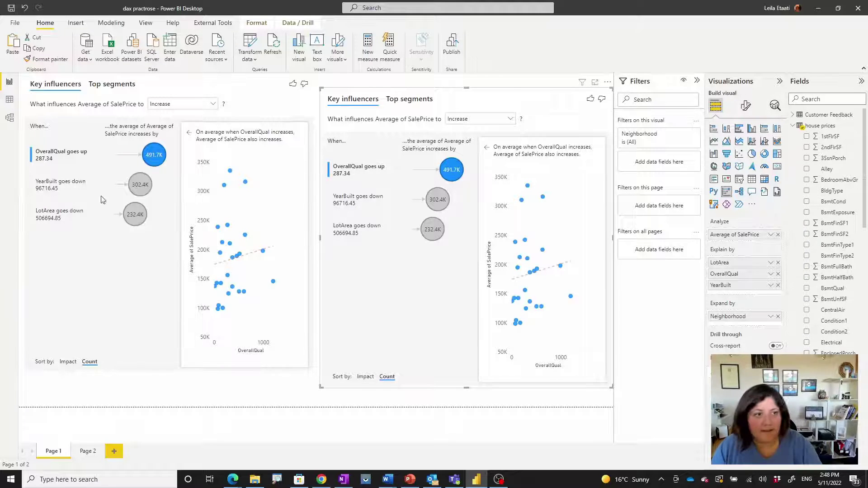
click(9, 100)
scroll(797, 181, up, 10)
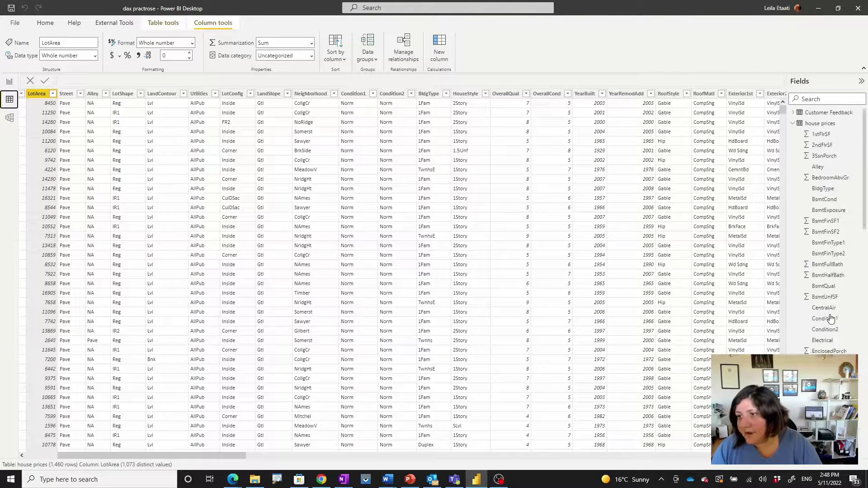
click(792, 115)
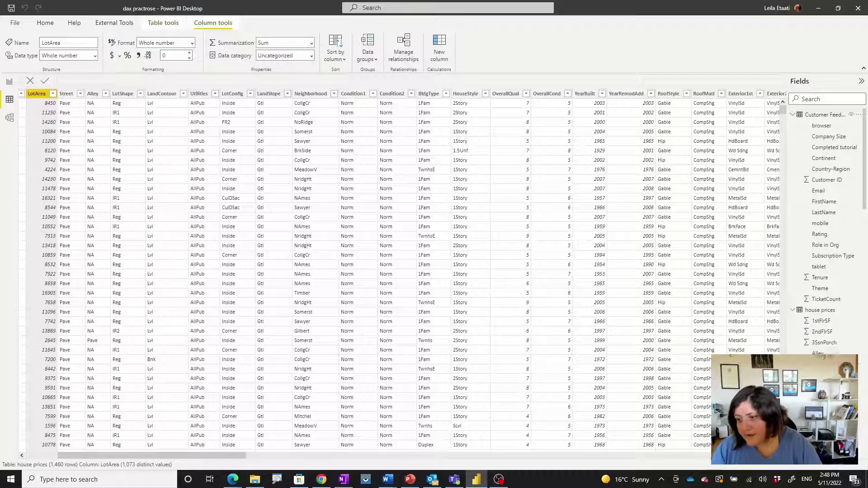
click(820, 234)
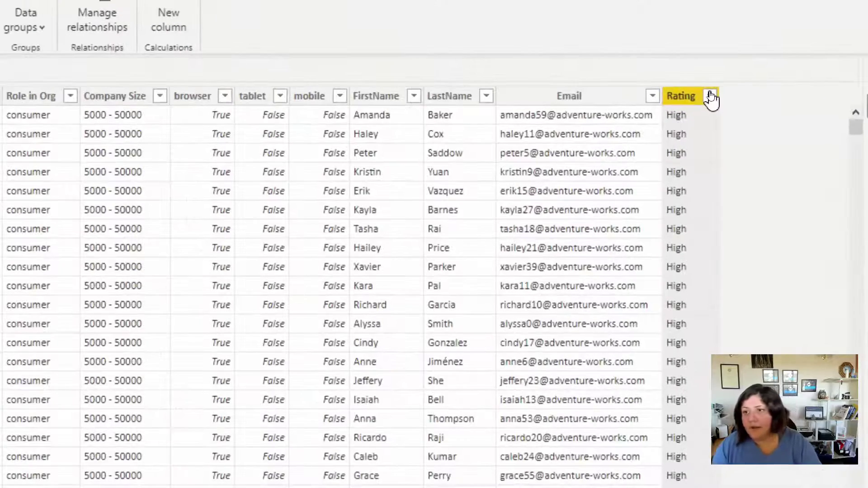
click(710, 94)
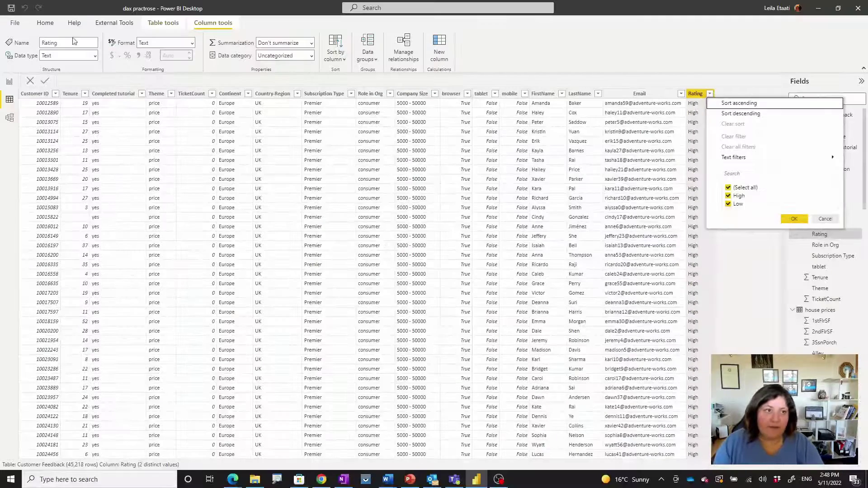
- In the copied report visual, analyze Rating from Customer Feedback and remove LotArea, OverallQual and YearBuilt from Explain by
click(9, 82)
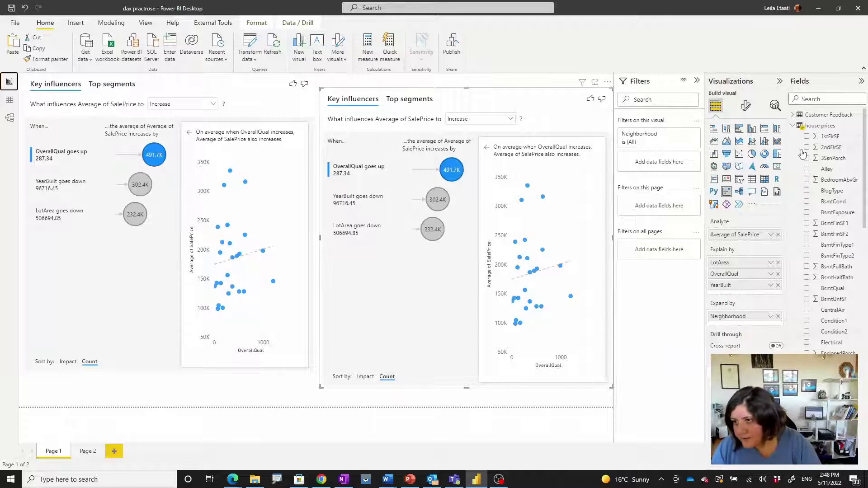
click(793, 125)
click(793, 116)
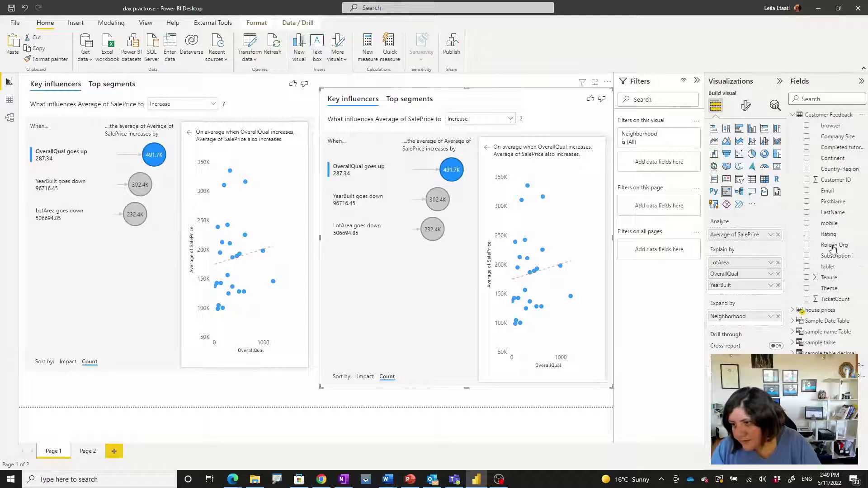
drag(829, 234, 748, 237)
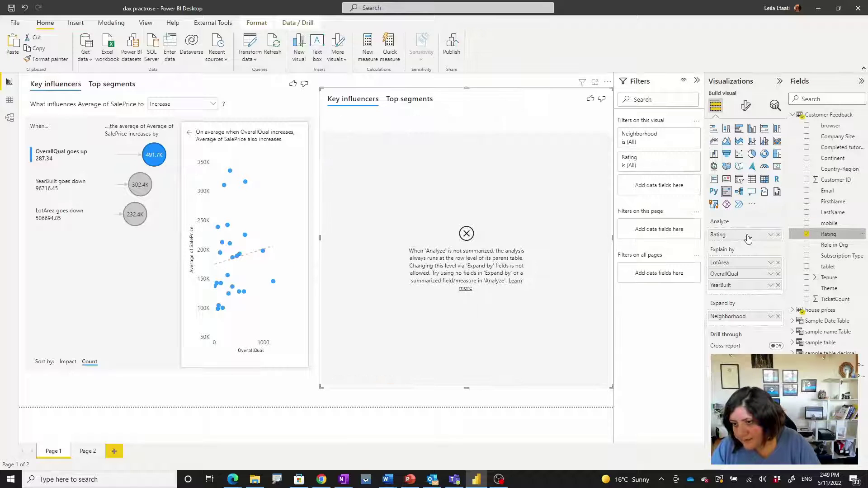
click(778, 263)
click(778, 273)
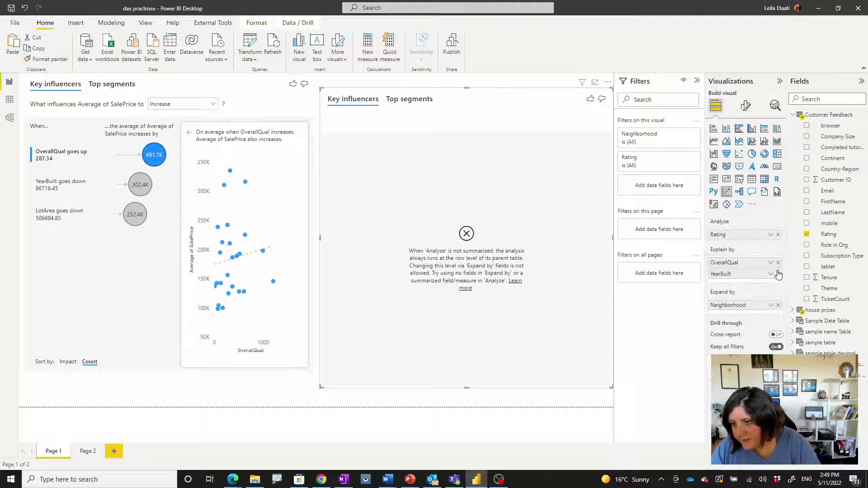
click(778, 263)
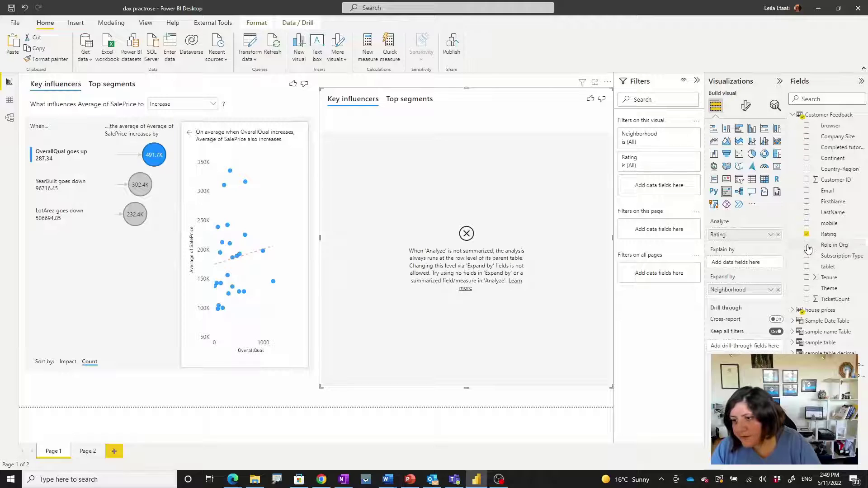
- Explain Rating by Role in Org, TicketCount, Tenure and Company Size, and remove Neighborhood from Expand by
click(807, 244)
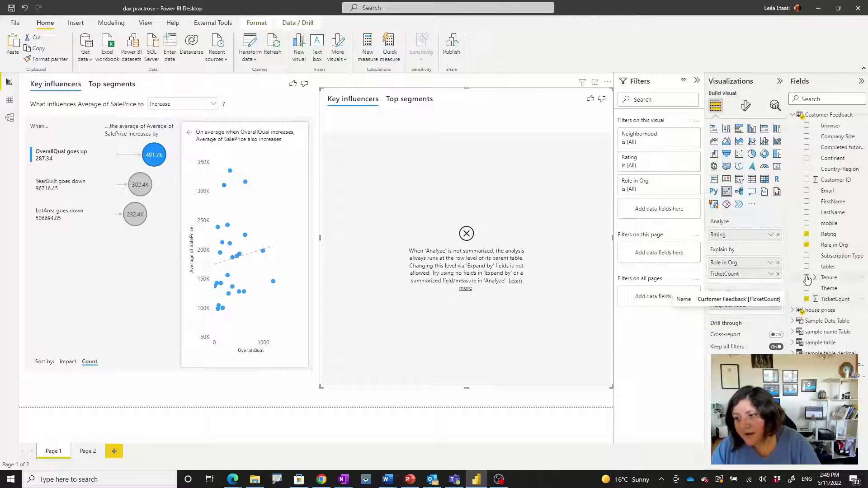
click(807, 278)
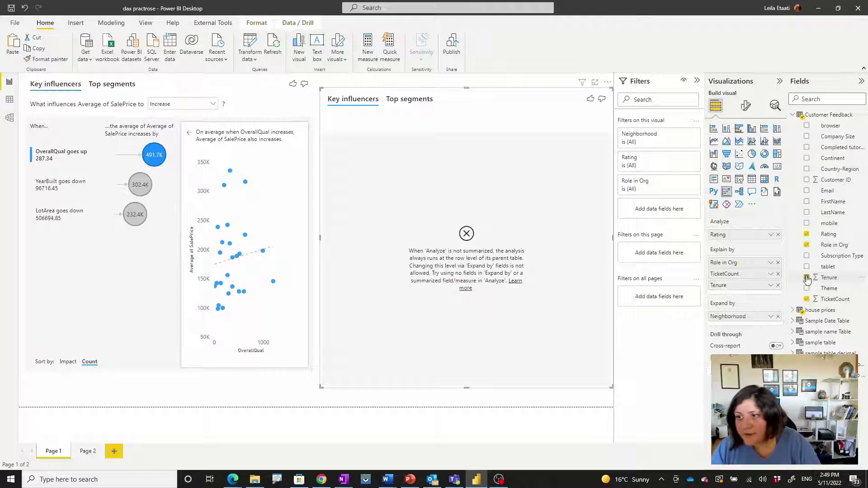
click(807, 137)
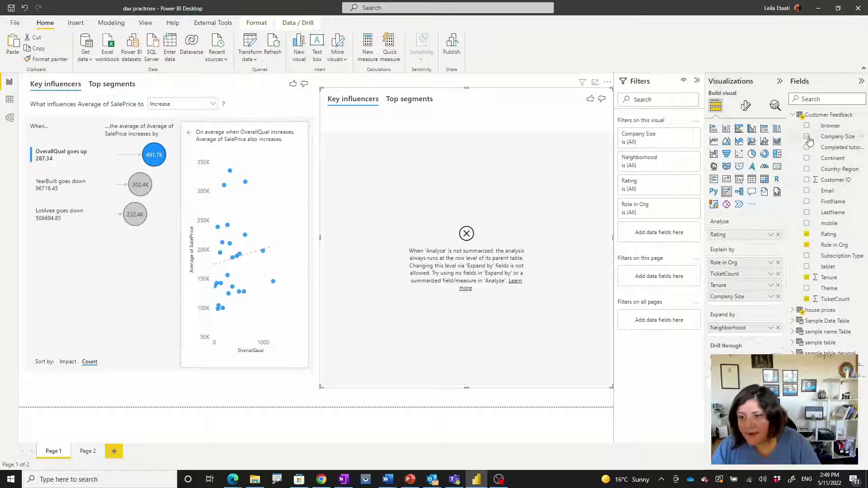
click(778, 328)
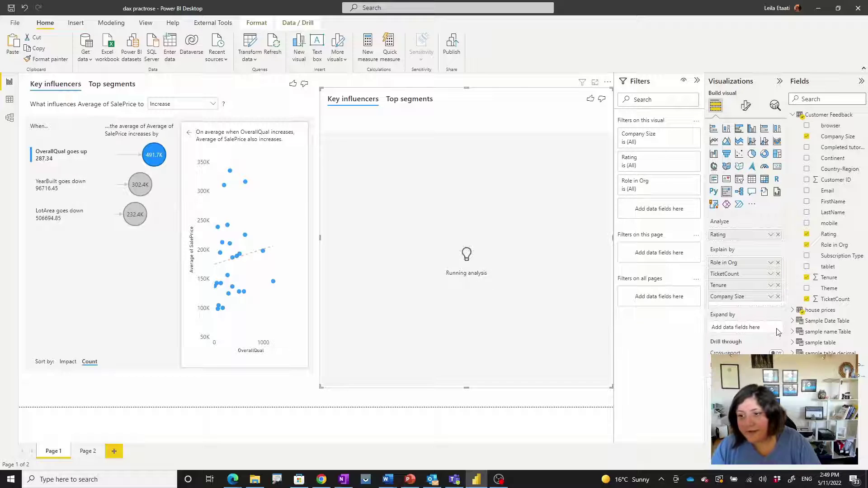
- Check the Rating visual's summarization options, target values and analysis type, and sort its influencers by impact
click(772, 236)
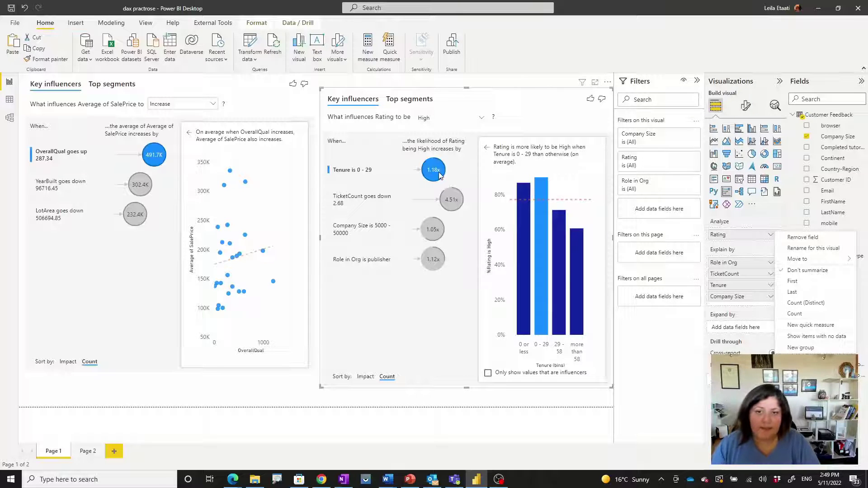
click(451, 121)
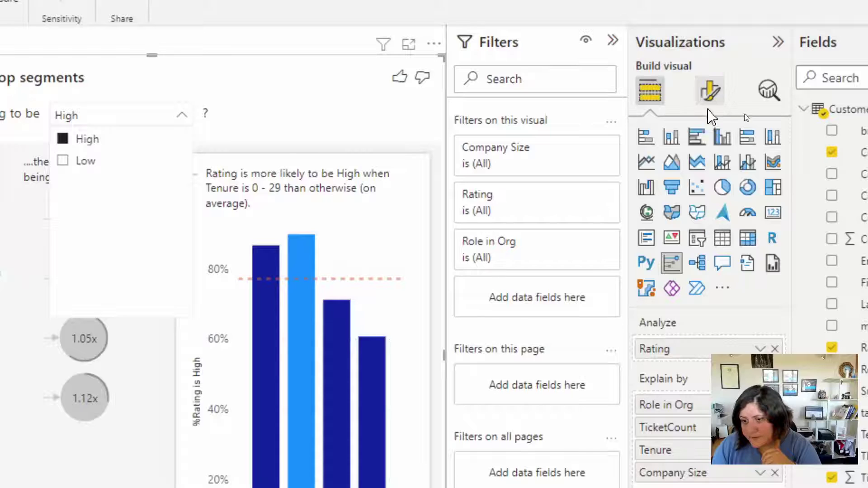
click(709, 105)
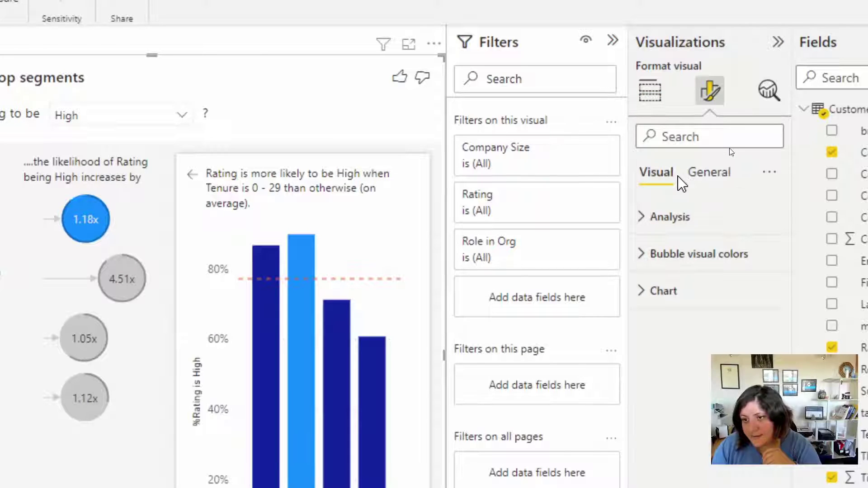
click(670, 218)
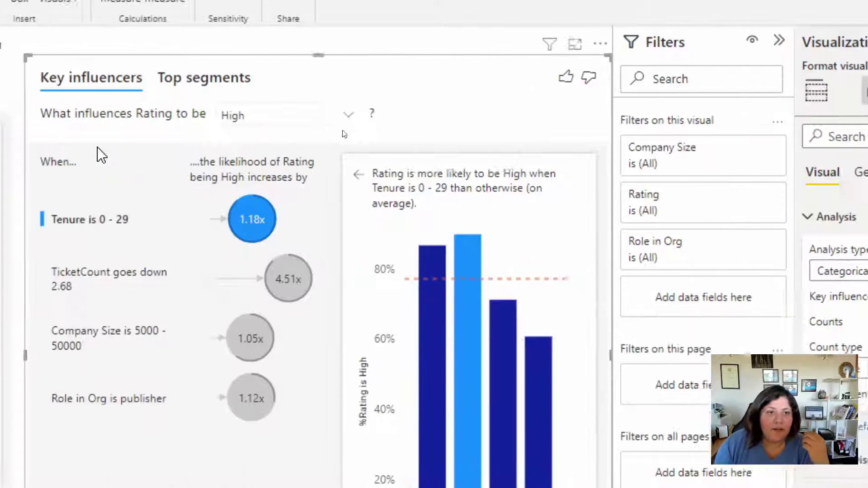
mouse_move(339, 236)
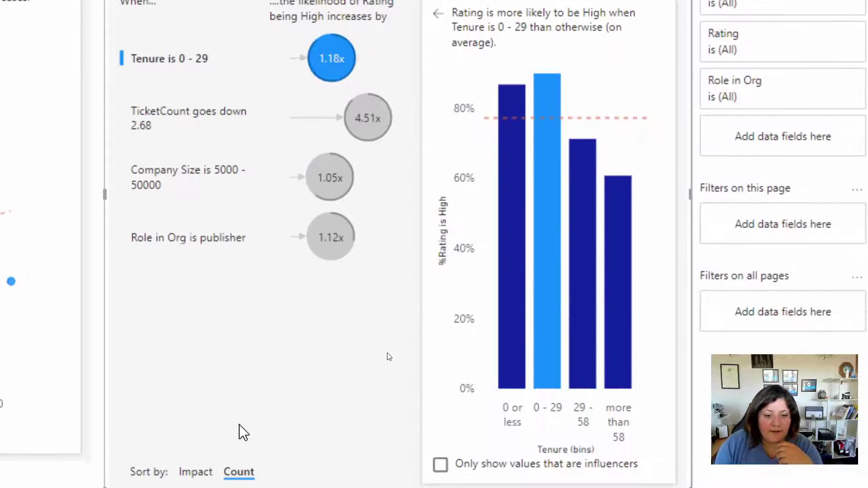
click(207, 415)
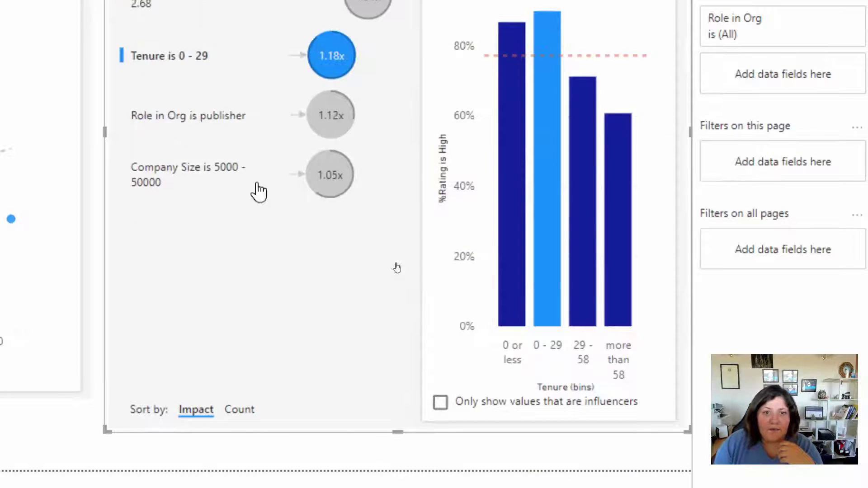